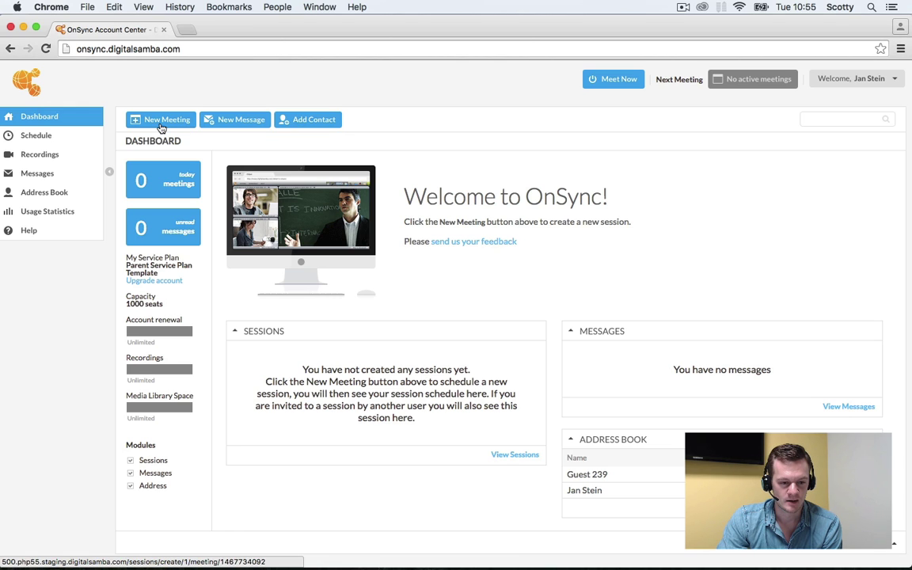
Look through the Schedule, Recordings, Address Book, Usage Statistics and Help pages, and return to the usage statistics
{"action": "left_click", "coordinate": [49, 139]}
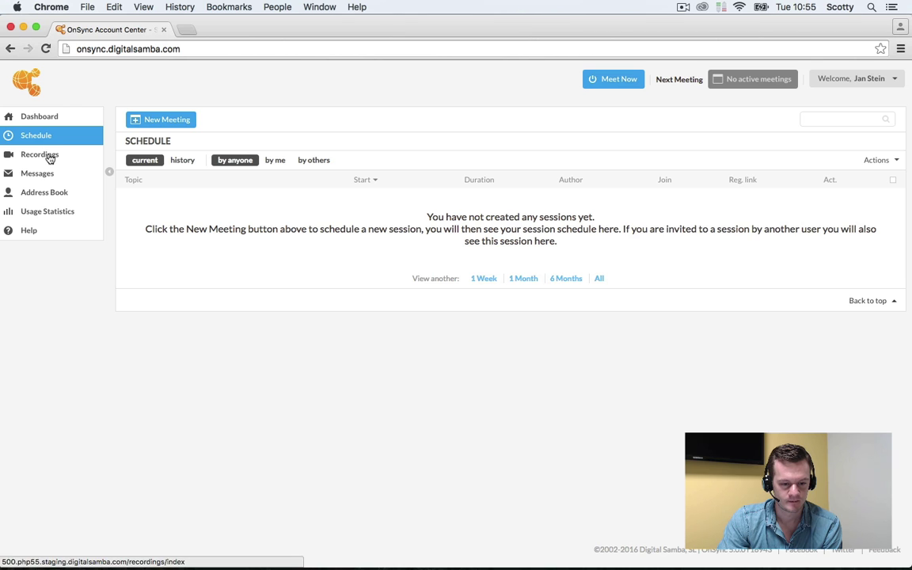
{"action": "left_click", "coordinate": [49, 158]}
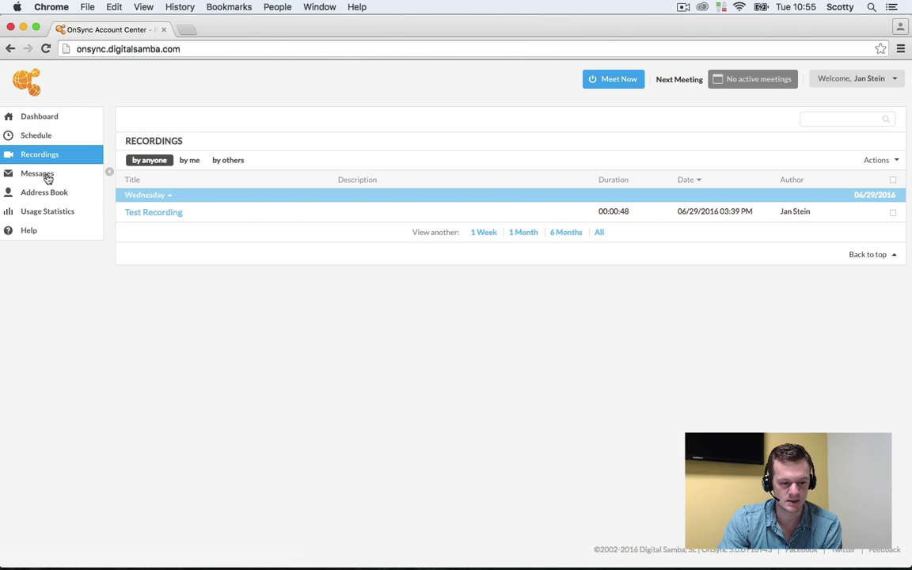
{"action": "left_click", "coordinate": [45, 195]}
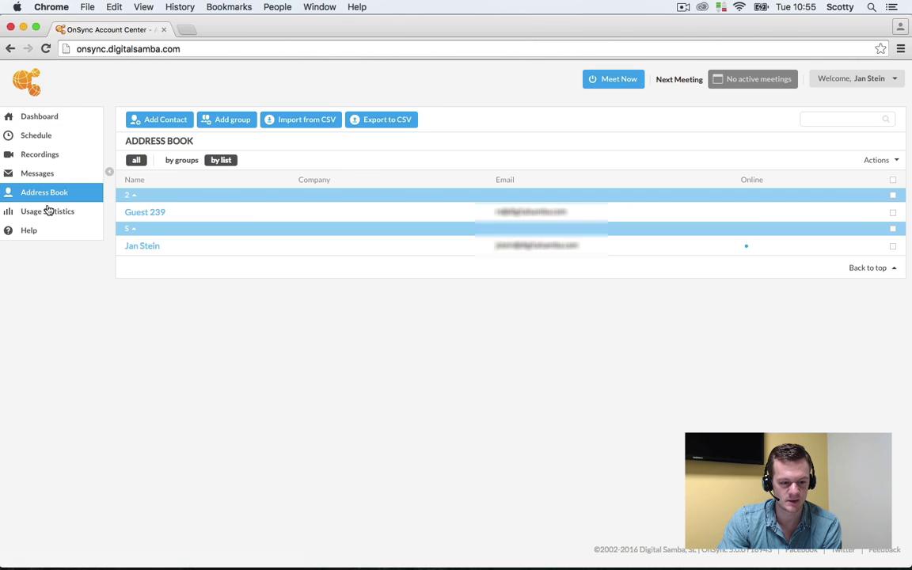
{"action": "left_click", "coordinate": [48, 212]}
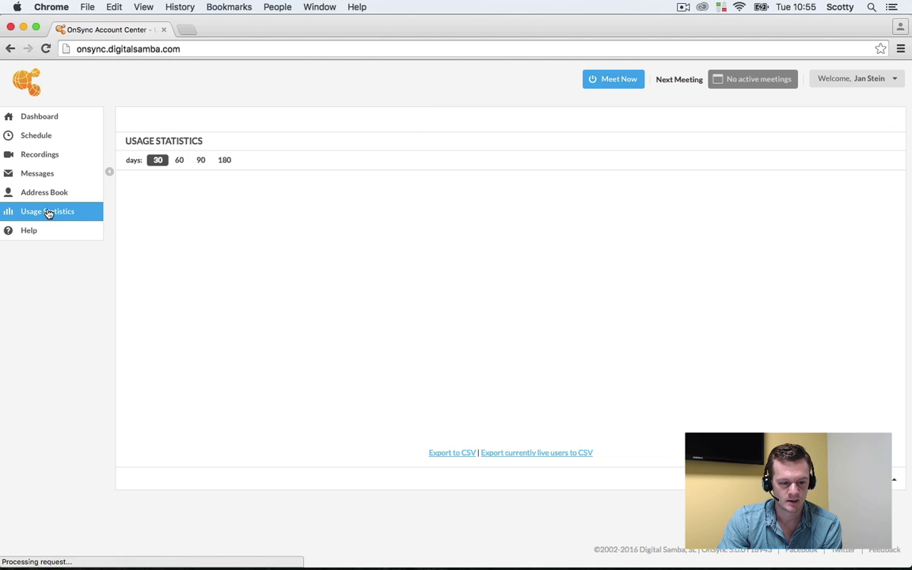
{"action": "left_click", "coordinate": [29, 231]}
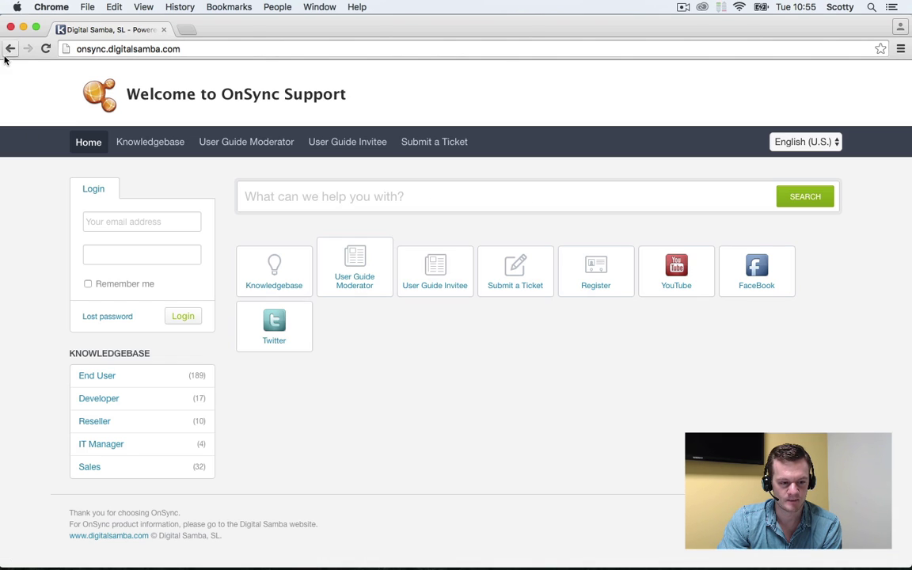
{"action": "left_click", "coordinate": [10, 49]}
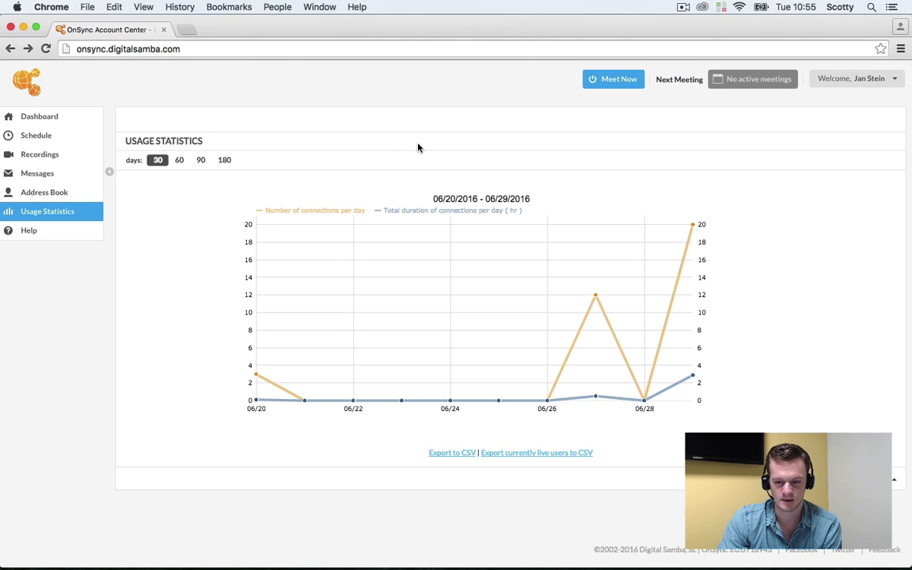
Open the account's branding settings and examine the color options for the Account Center and the In Room section
{"action": "left_click", "coordinate": [895, 86]}
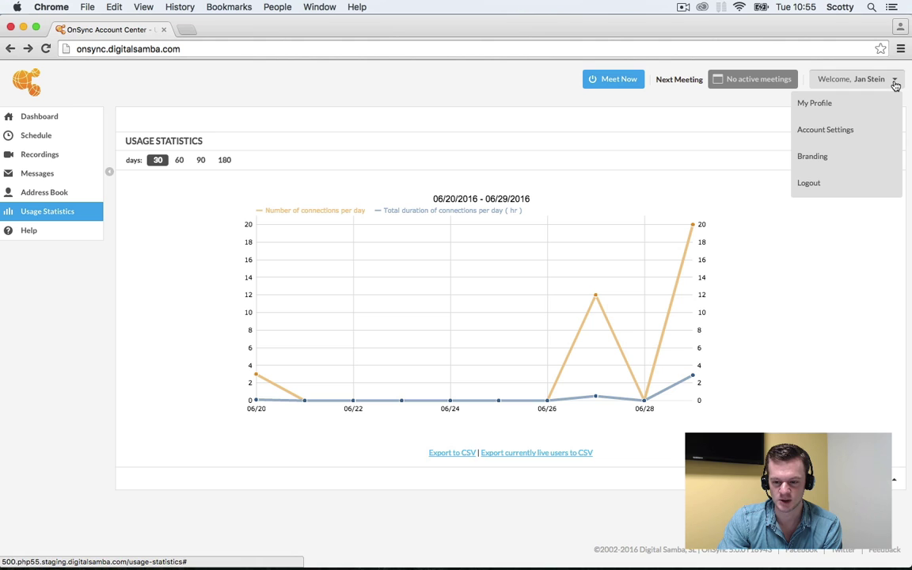
{"action": "left_click", "coordinate": [828, 162]}
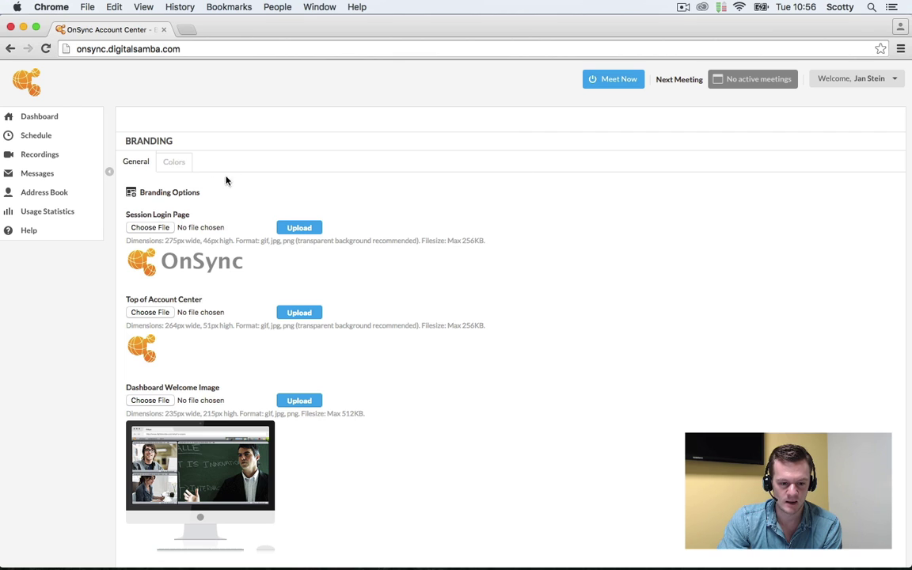
{"action": "left_click", "coordinate": [178, 163]}
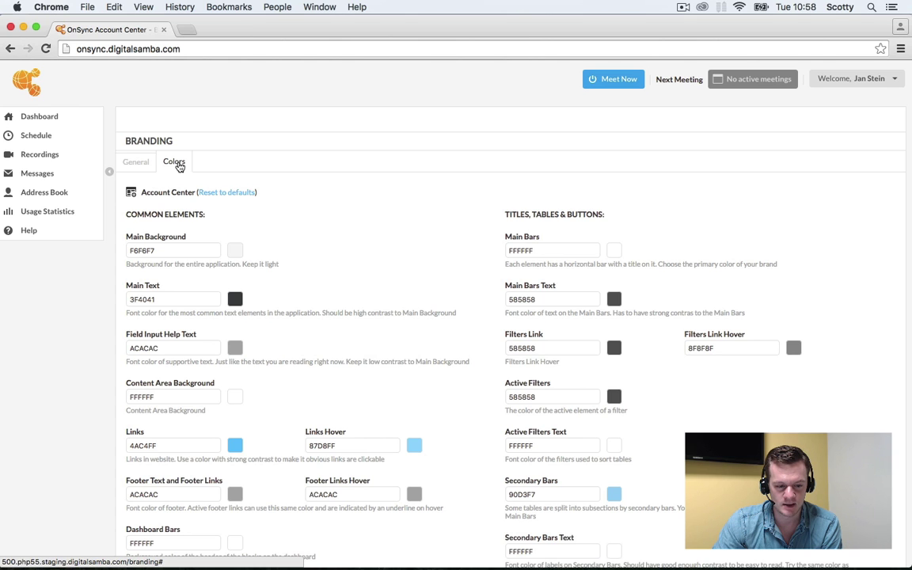
{"action": "scroll", "coordinate": [358, 215], "scroll_direction": "down", "scroll_amount": 15}
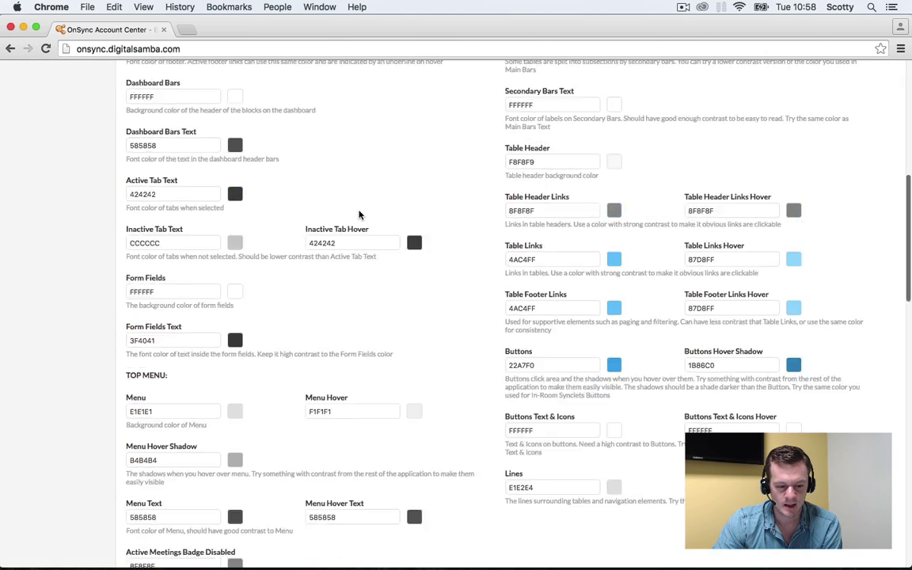
{"action": "scroll", "coordinate": [358, 214], "scroll_direction": "down", "scroll_amount": 5}
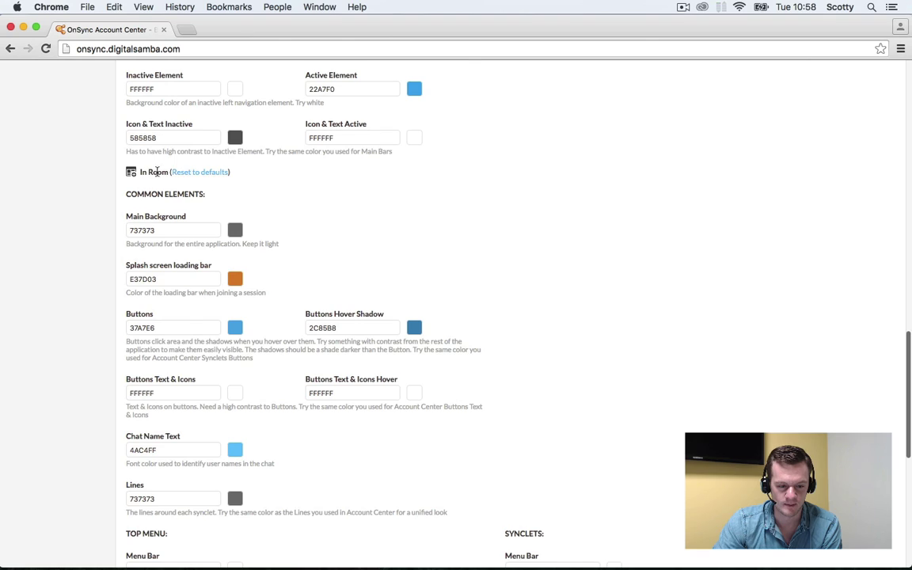
{"action": "scroll", "coordinate": [505, 228], "scroll_direction": "up", "scroll_amount": 20}
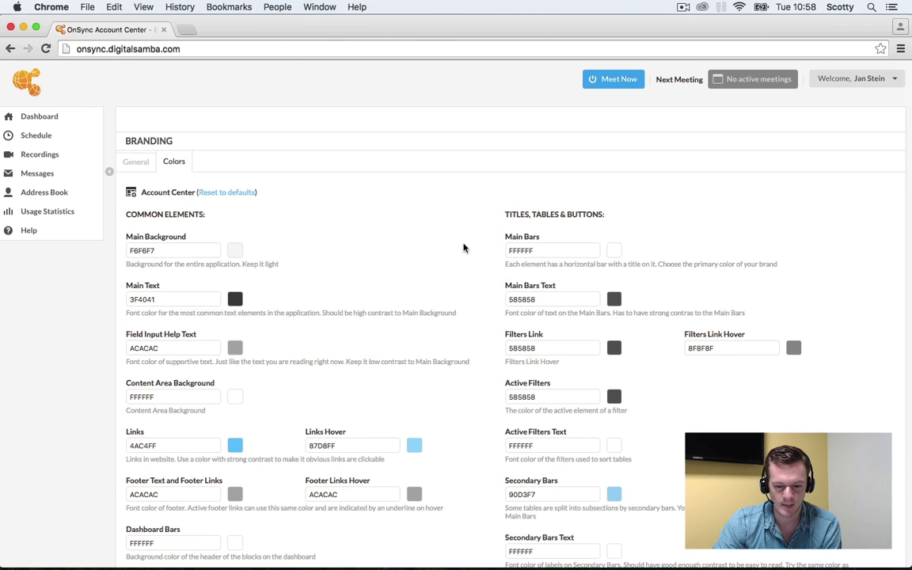
Set the Account Center's Buttons color to the yellow F0C816
{"action": "scroll", "coordinate": [464, 247], "scroll_direction": "down", "scroll_amount": 5}
{"action": "scroll", "coordinate": [464, 248], "scroll_direction": "down", "scroll_amount": 5}
{"action": "scroll", "coordinate": [464, 248], "scroll_direction": "down", "scroll_amount": 7}
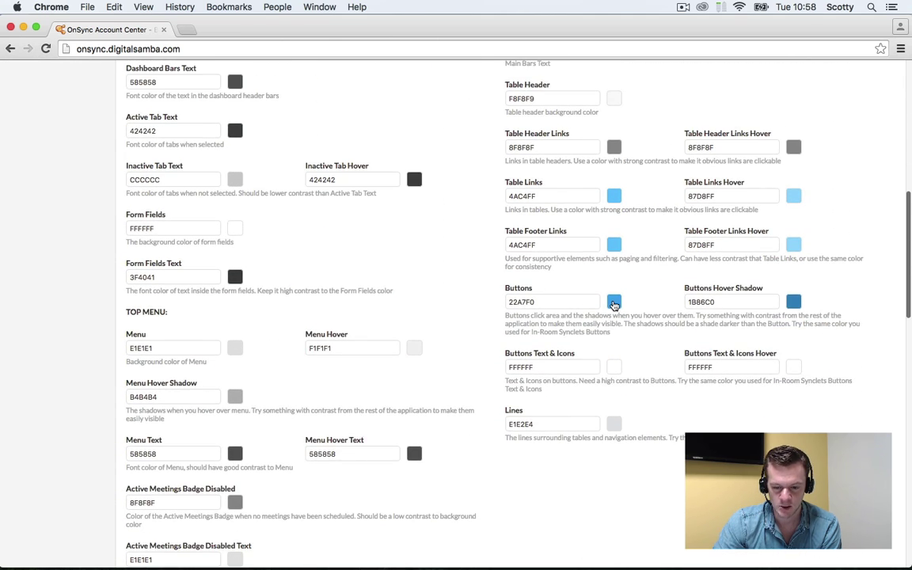
{"action": "left_click", "coordinate": [614, 305]}
{"action": "left_click", "coordinate": [632, 324]}
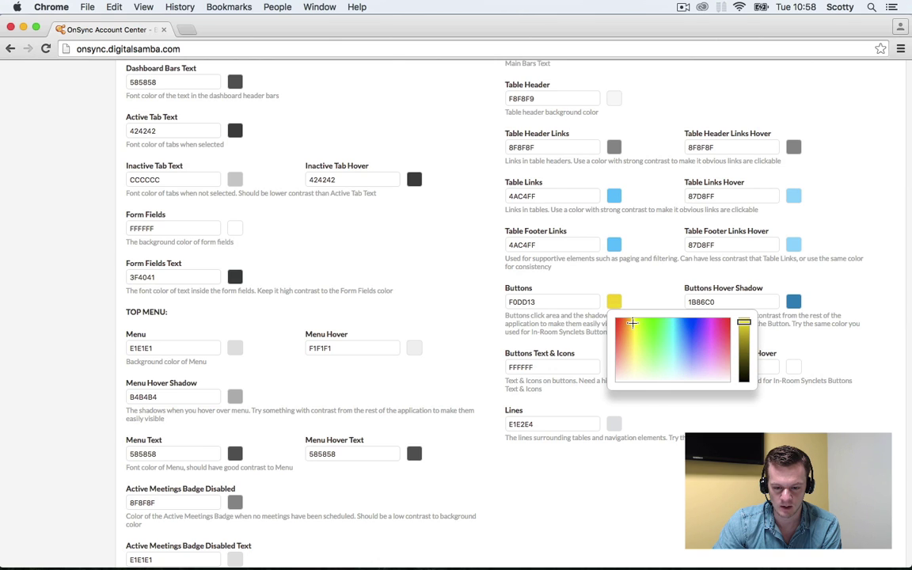
{"action": "left_click", "coordinate": [628, 320]}
{"action": "left_click", "coordinate": [628, 320]}
{"action": "left_click", "coordinate": [629, 319]}
{"action": "left_click", "coordinate": [632, 324]}
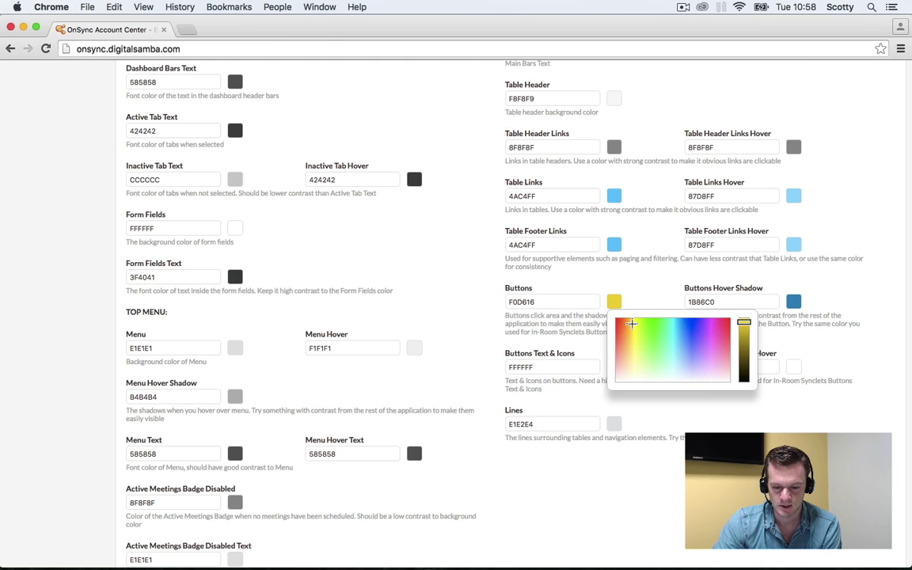
{"action": "left_click", "coordinate": [541, 302]}
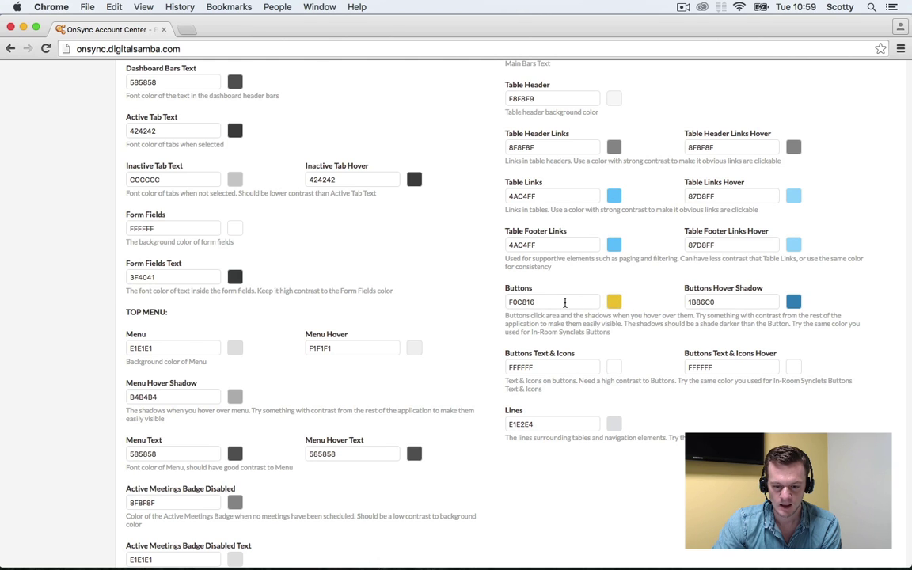
Copy the Account Center's Buttons color into Buttons Hover Shadow and darken the shadow to CCAA13
{"action": "left_click_drag", "start_coordinate": [540, 302], "coordinate": [502, 301]}
{"action": "key", "text": "ctrl+c"}
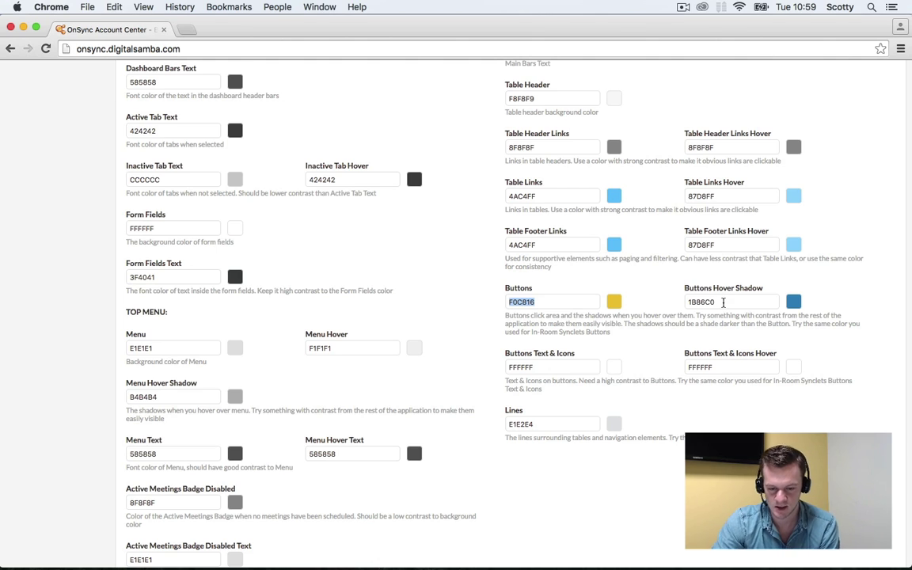
{"action": "left_click_drag", "start_coordinate": [723, 302], "coordinate": [675, 298]}
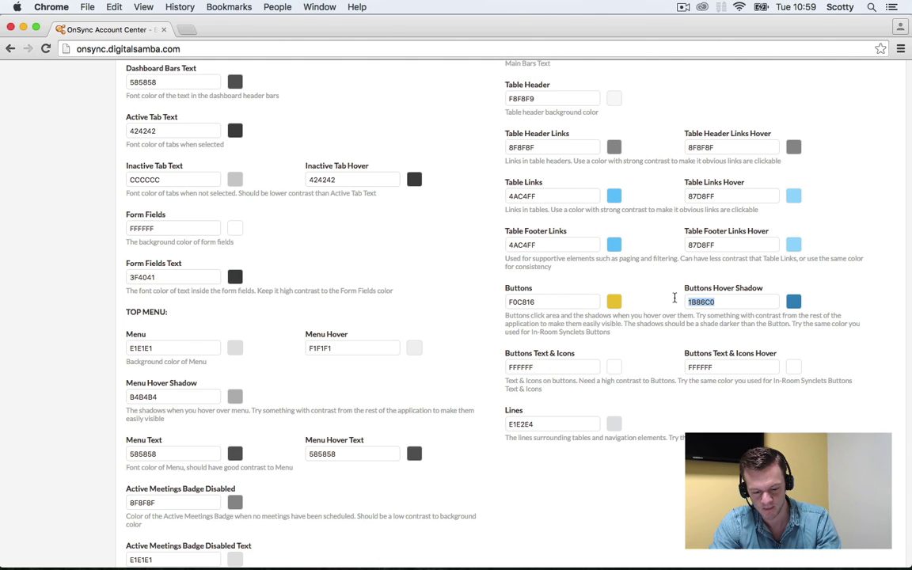
{"action": "key", "text": "ctrl+v"}
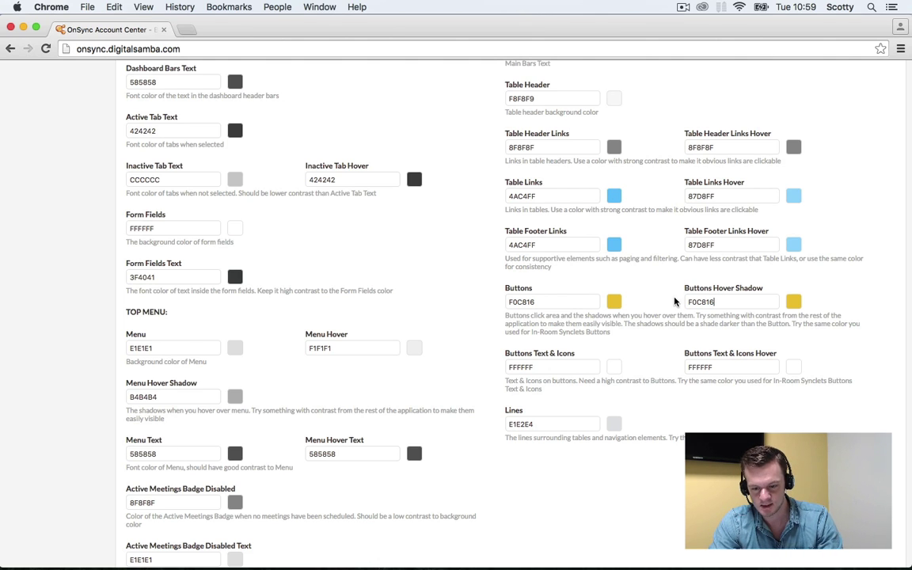
{"action": "left_click", "coordinate": [794, 306]}
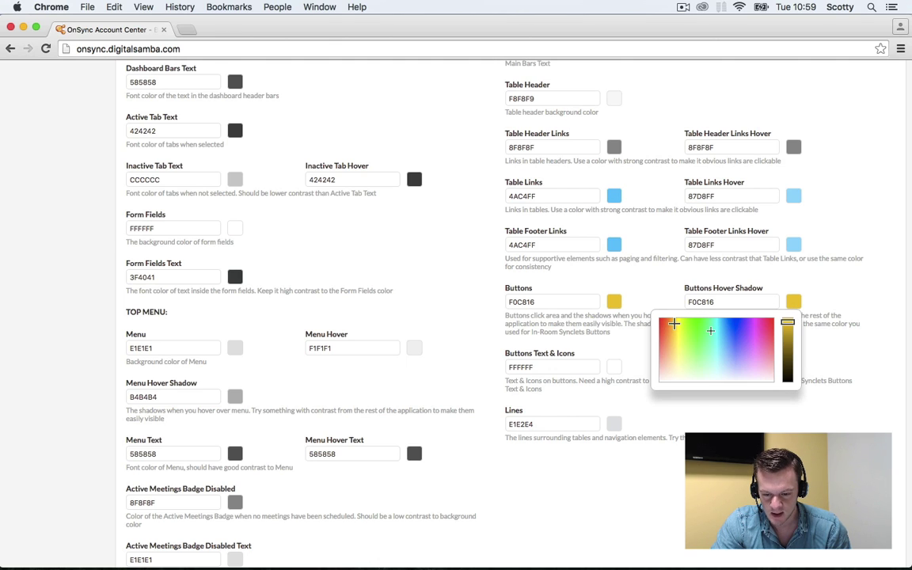
{"action": "left_click", "coordinate": [787, 327]}
{"action": "left_click_drag", "start_coordinate": [788, 327], "coordinate": [789, 332]}
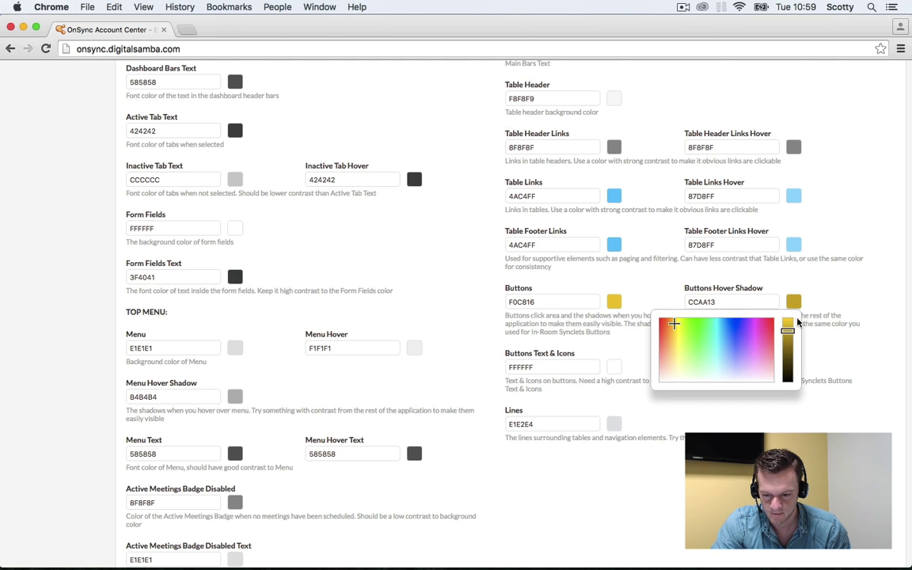
{"action": "left_click", "coordinate": [821, 293]}
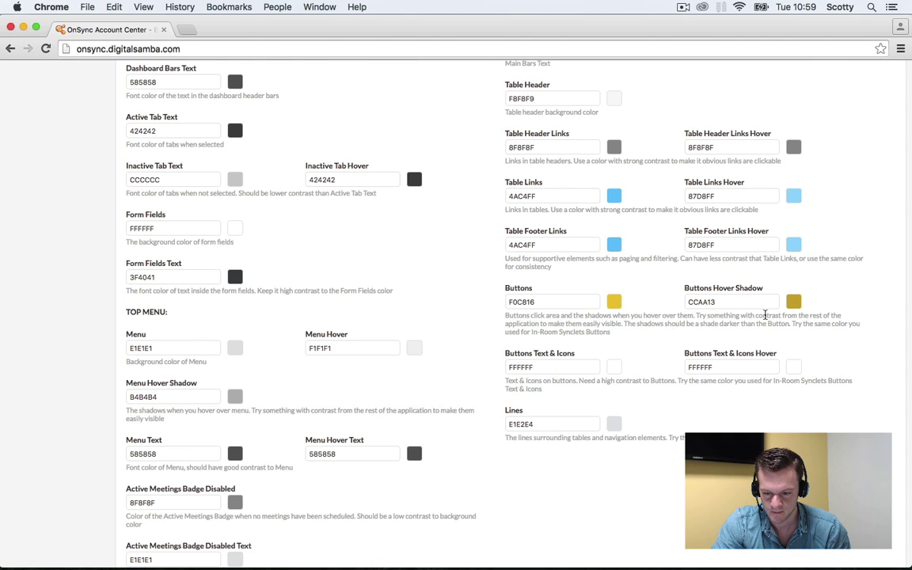
Save the changed branding colors
{"action": "scroll", "coordinate": [765, 316], "scroll_direction": "down", "scroll_amount": 15}
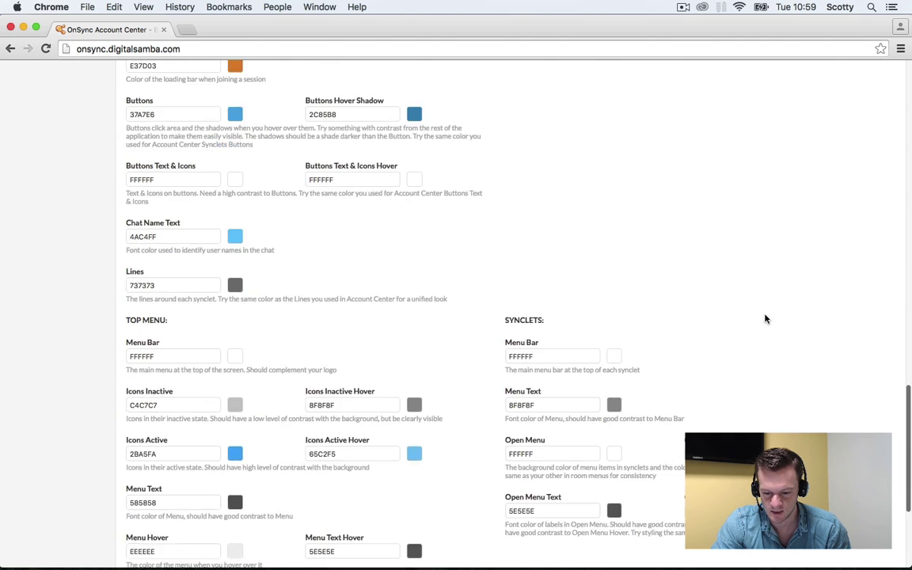
{"action": "scroll", "coordinate": [765, 319], "scroll_direction": "down", "scroll_amount": 3}
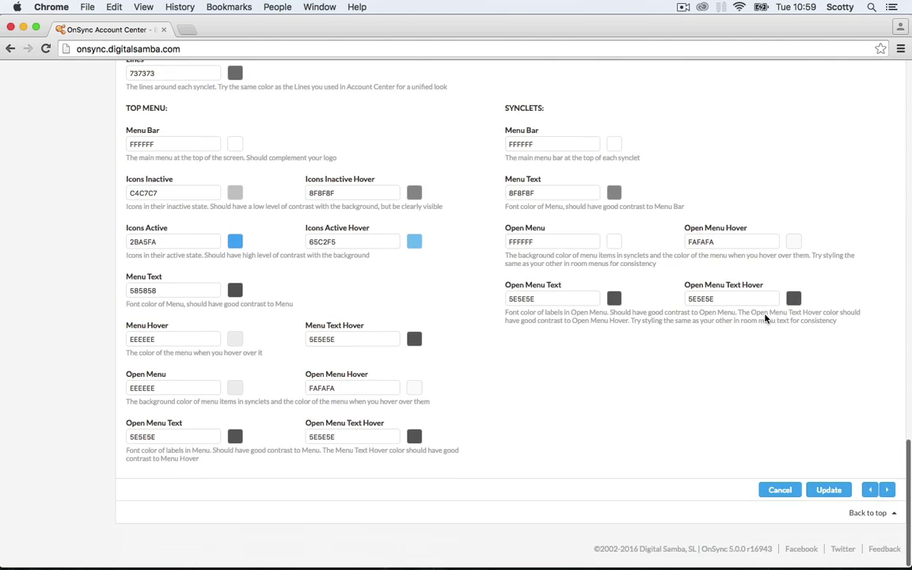
{"action": "left_click", "coordinate": [823, 490]}
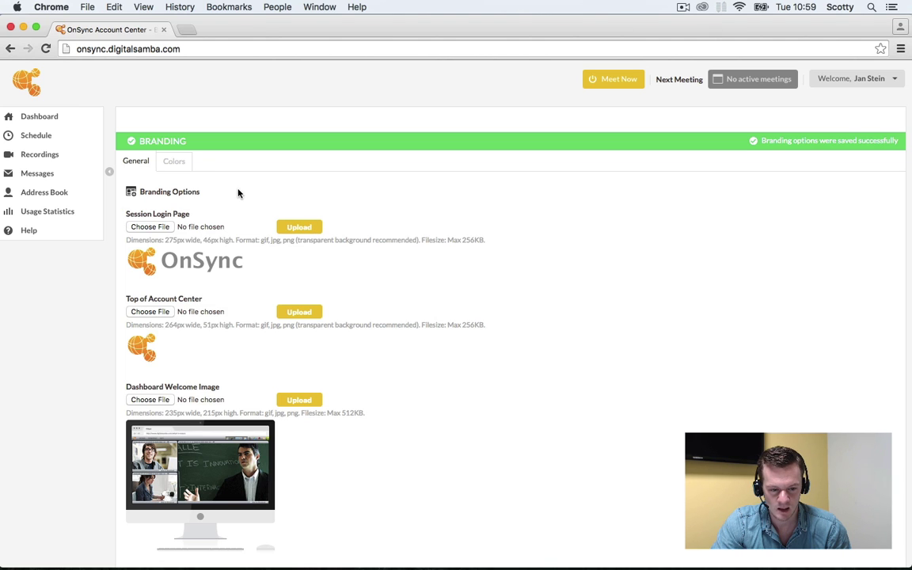
Reset the Account Center's branding colors to the theme defaults
{"action": "left_click", "coordinate": [175, 162]}
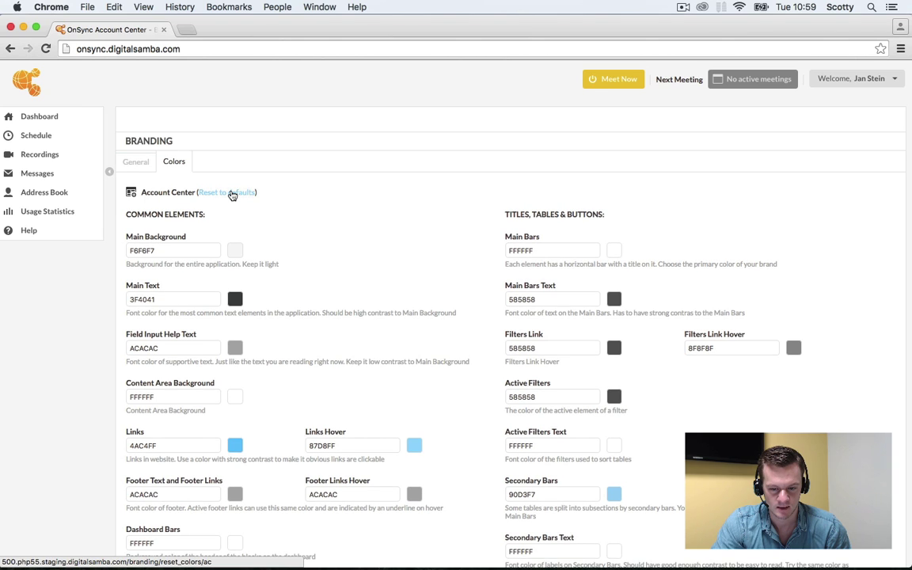
{"action": "left_click", "coordinate": [232, 195]}
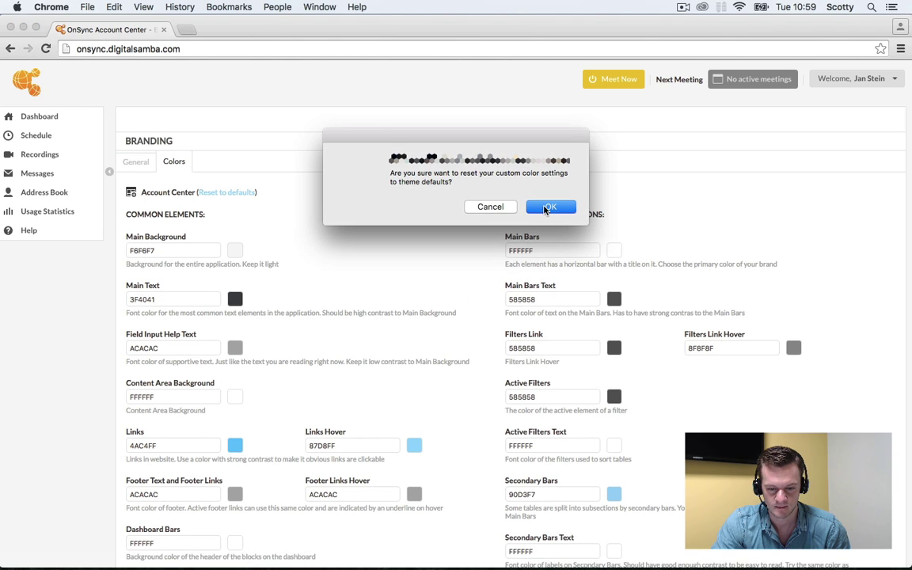
{"action": "left_click", "coordinate": [546, 207]}
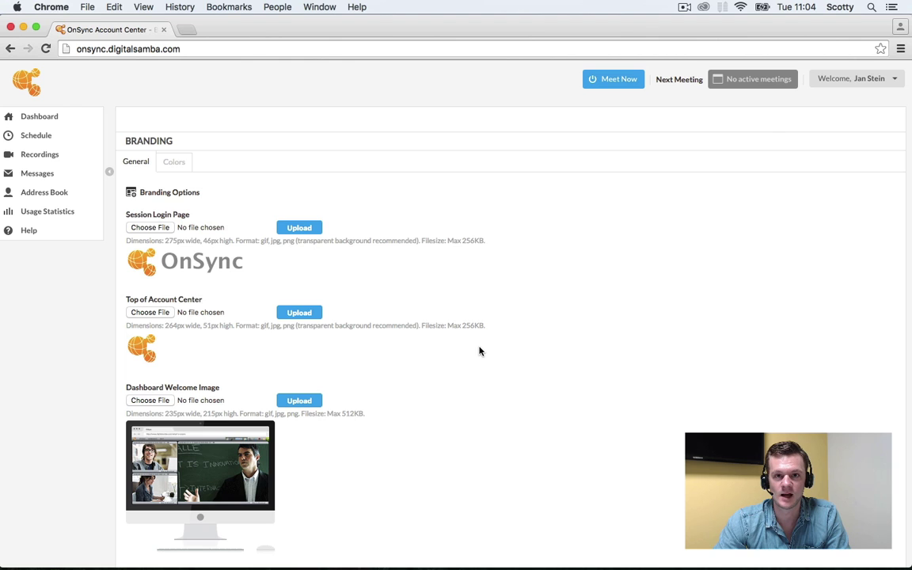
Start an instant meeting session
{"action": "left_click", "coordinate": [622, 88]}
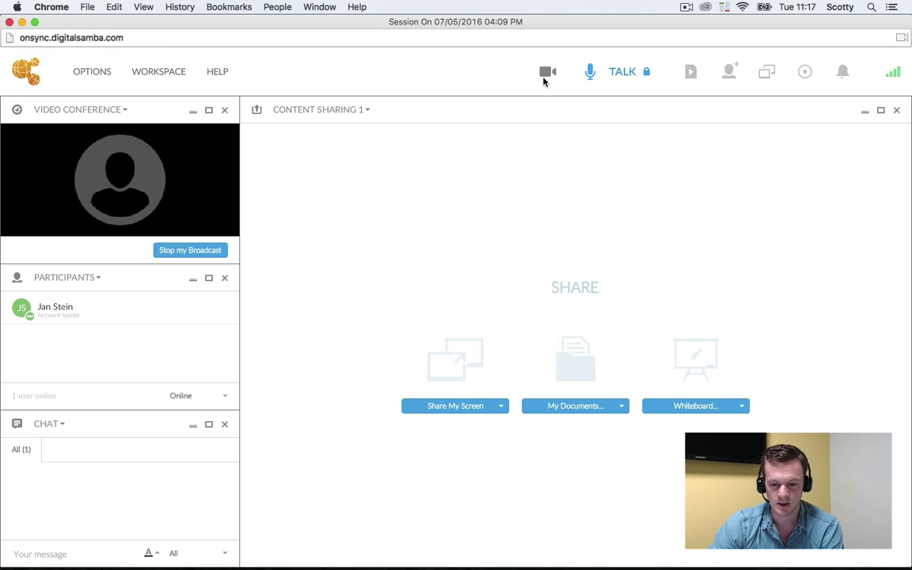
{"action": "left_click", "coordinate": [804, 72]}
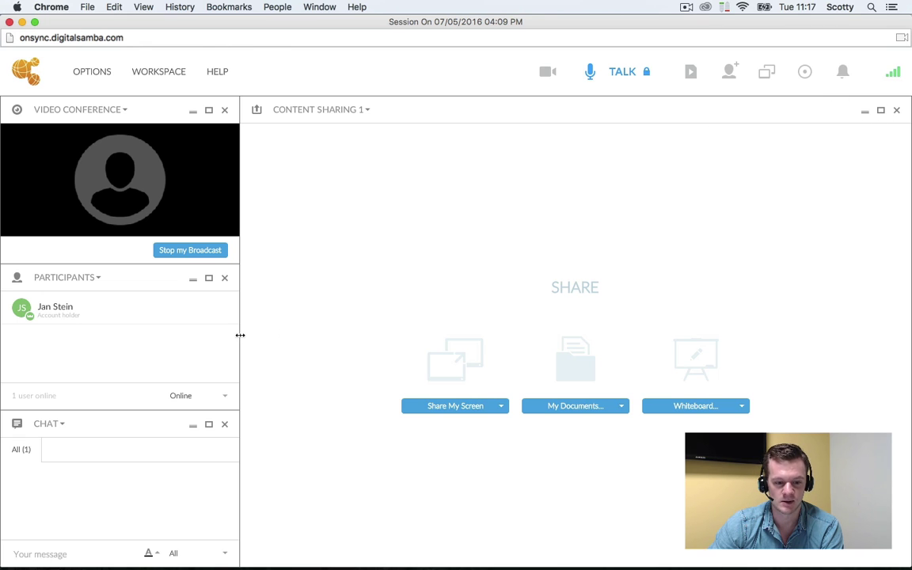
Narrow the Content Sharing area, swap the positions of Chat and Participants, and restore Content Sharing to its full width
{"action": "left_click_drag", "start_coordinate": [240, 335], "coordinate": [407, 346]}
{"action": "left_click_drag", "start_coordinate": [89, 277], "coordinate": [122, 283]}
{"action": "left_click_drag", "start_coordinate": [135, 424], "coordinate": [331, 279]}
{"action": "left_click_drag", "start_coordinate": [127, 285], "coordinate": [117, 436]}
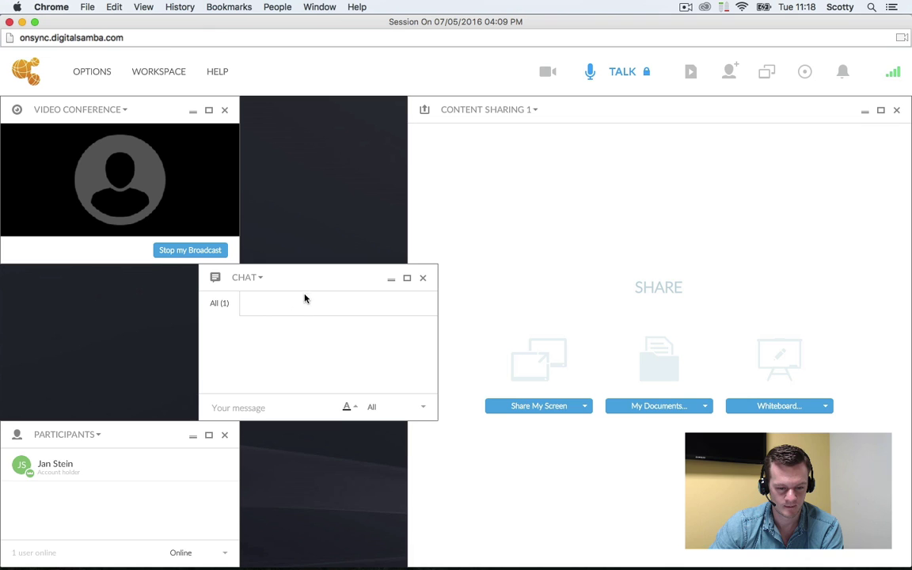
{"action": "left_click_drag", "start_coordinate": [245, 288], "coordinate": [113, 284]}
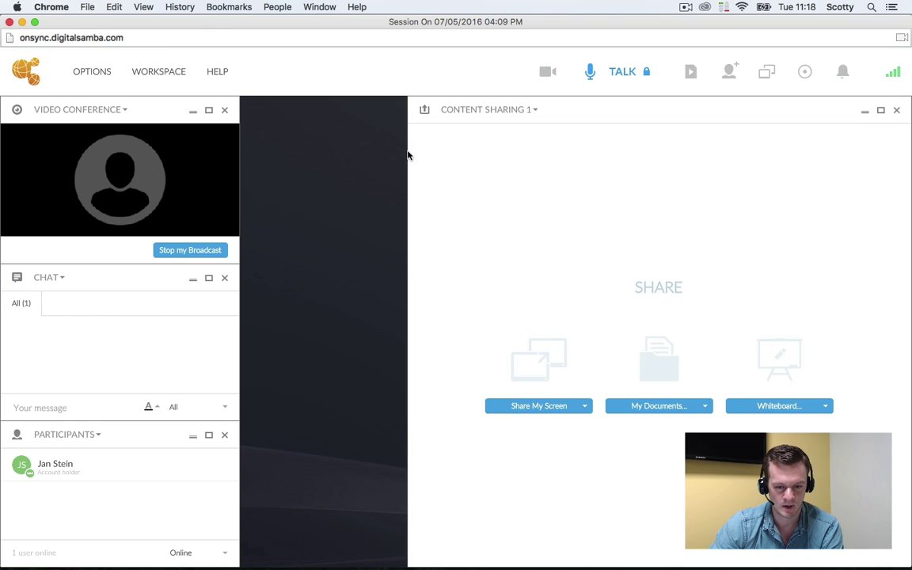
{"action": "left_click_drag", "start_coordinate": [408, 154], "coordinate": [240, 153]}
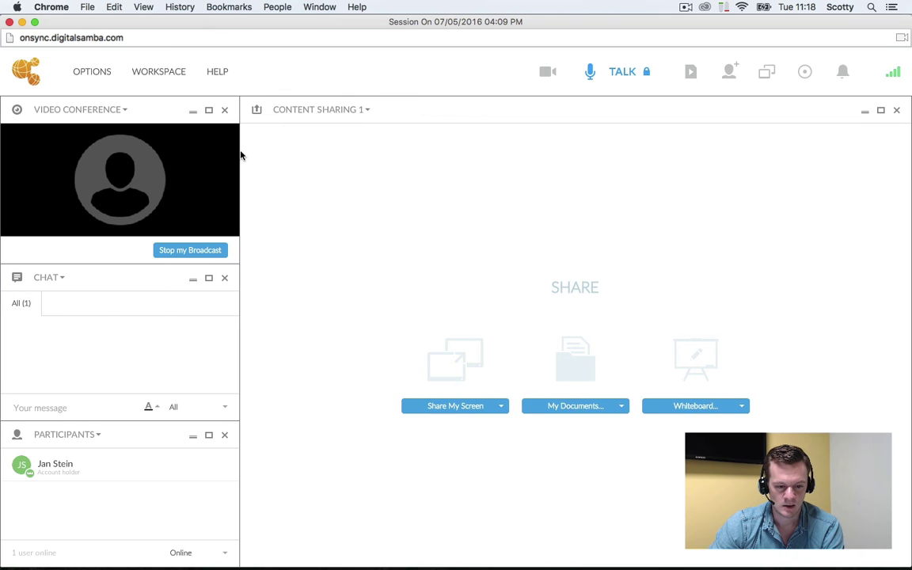
Switch the meeting workspace to the Discussion View layout
{"action": "left_click", "coordinate": [162, 71]}
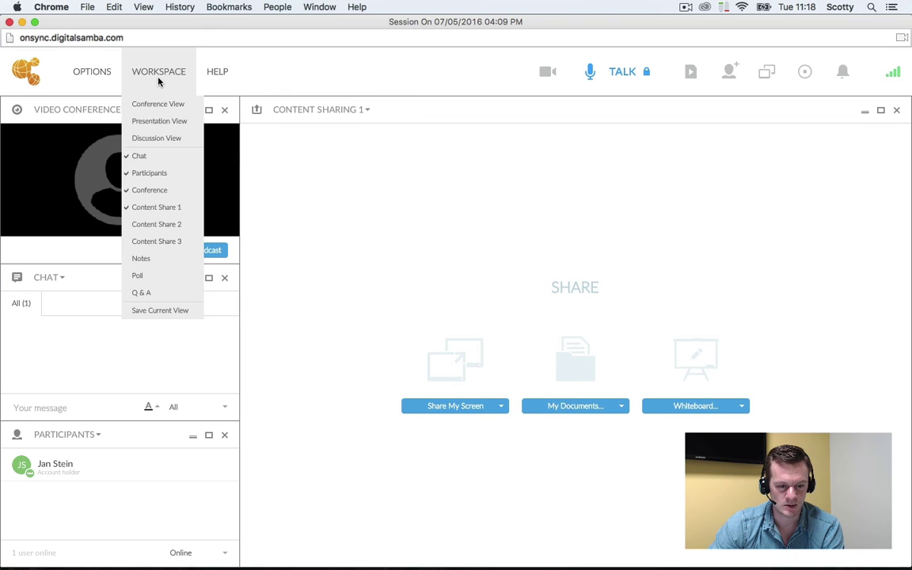
{"action": "left_click", "coordinate": [161, 139]}
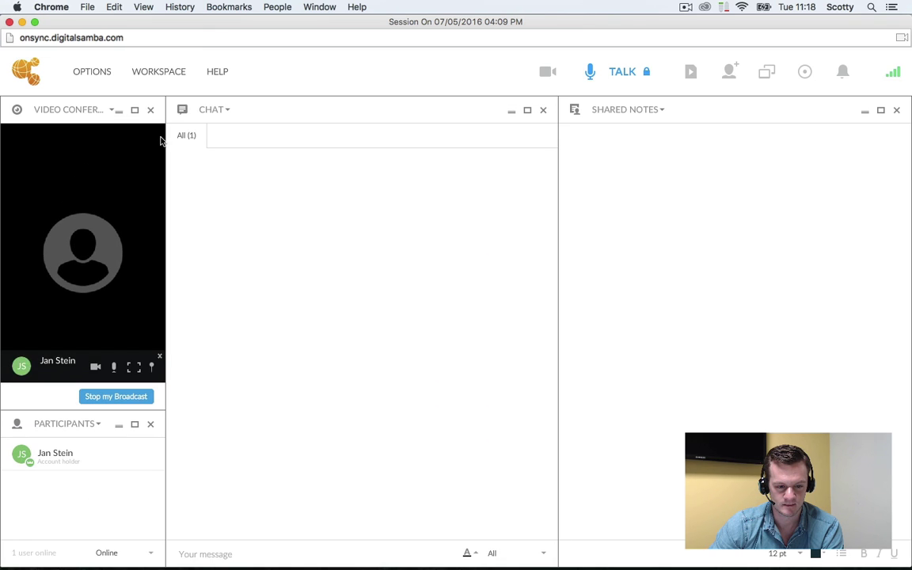
Open astro_radio.png from the media library and move its floating window over the middle of the meeting workspace
{"action": "left_click", "coordinate": [691, 72]}
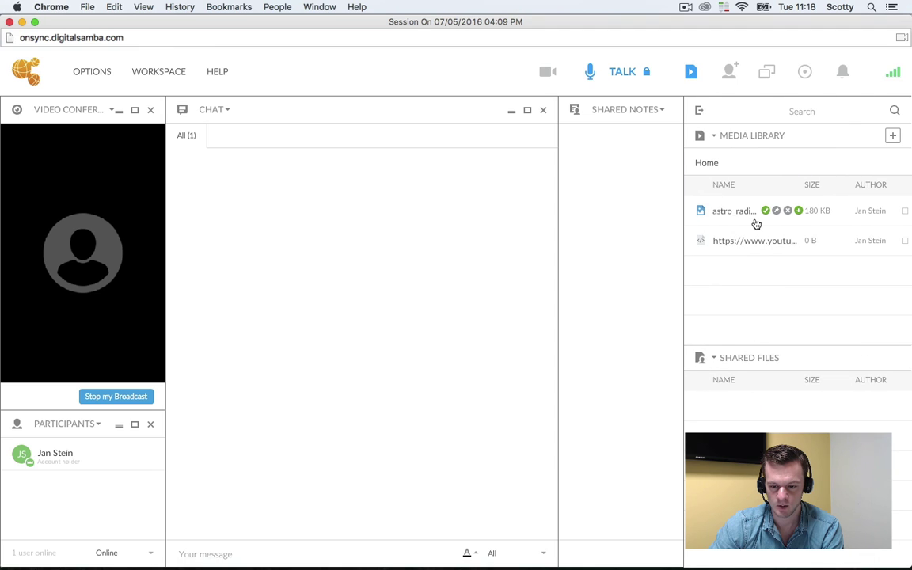
{"action": "left_click", "coordinate": [743, 217]}
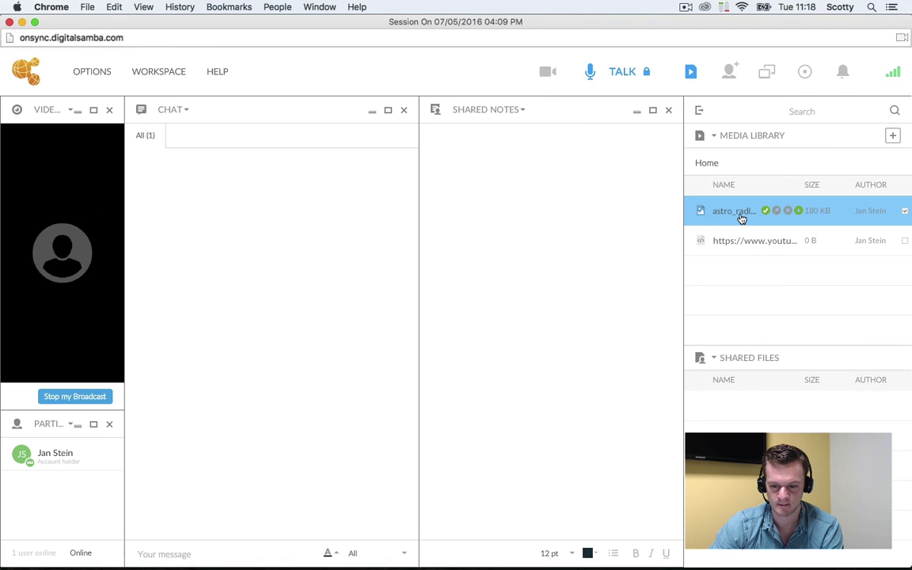
{"action": "double_click", "coordinate": [741, 219]}
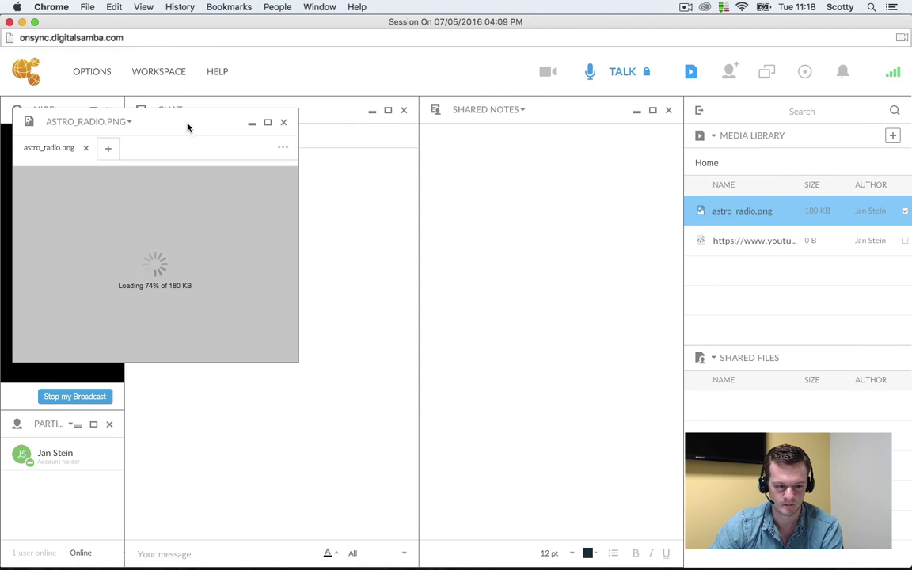
{"action": "left_click_drag", "start_coordinate": [256, 124], "coordinate": [398, 176]}
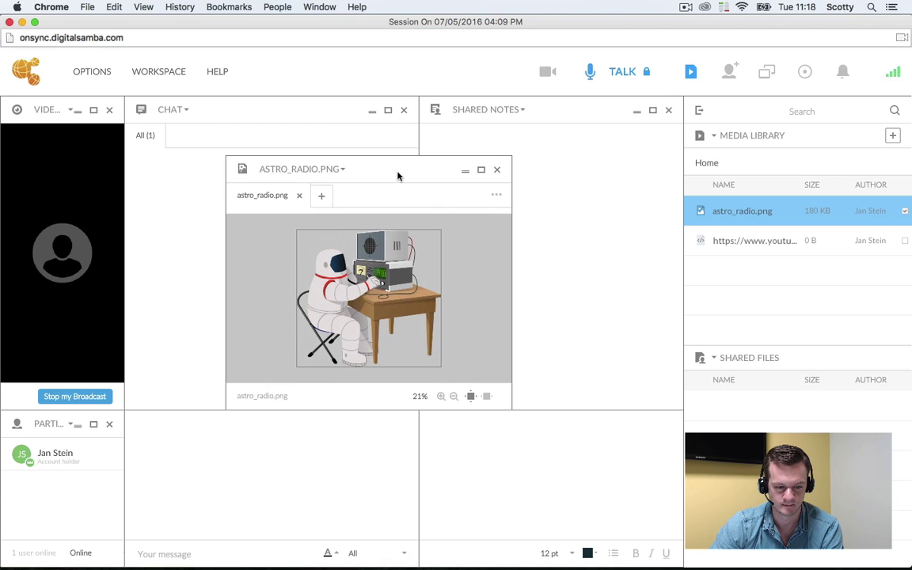
Switch the meeting workspace to the Presentation View layout
{"action": "left_click", "coordinate": [141, 73]}
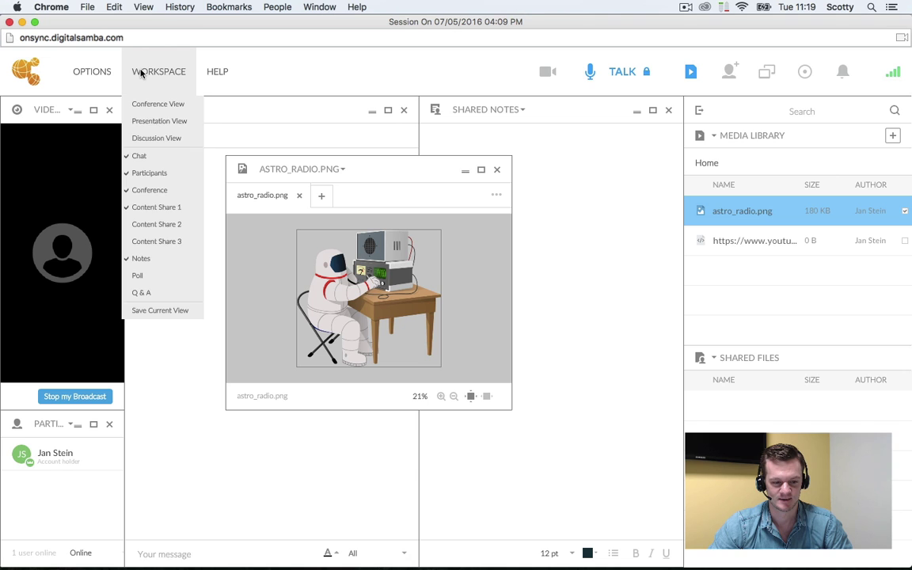
{"action": "left_click", "coordinate": [140, 118]}
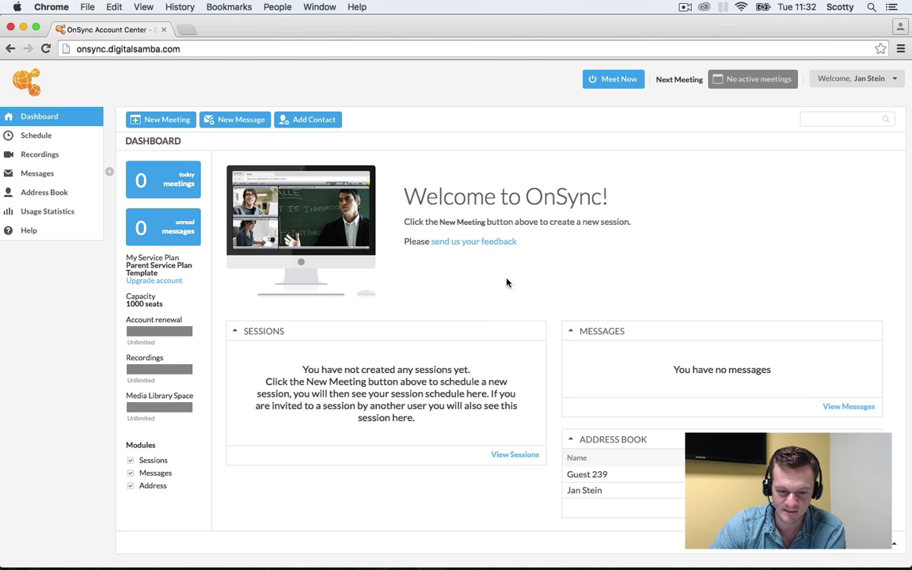
Set the account's default session audio to Hybrid Audio: VOIP and Phone and save the account settings
{"action": "left_click", "coordinate": [895, 80]}
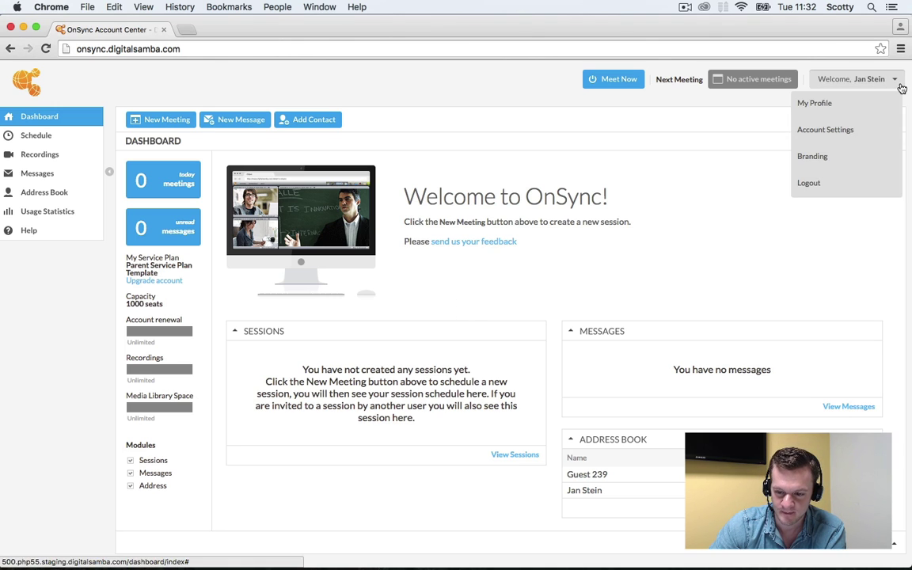
{"action": "left_click", "coordinate": [854, 136]}
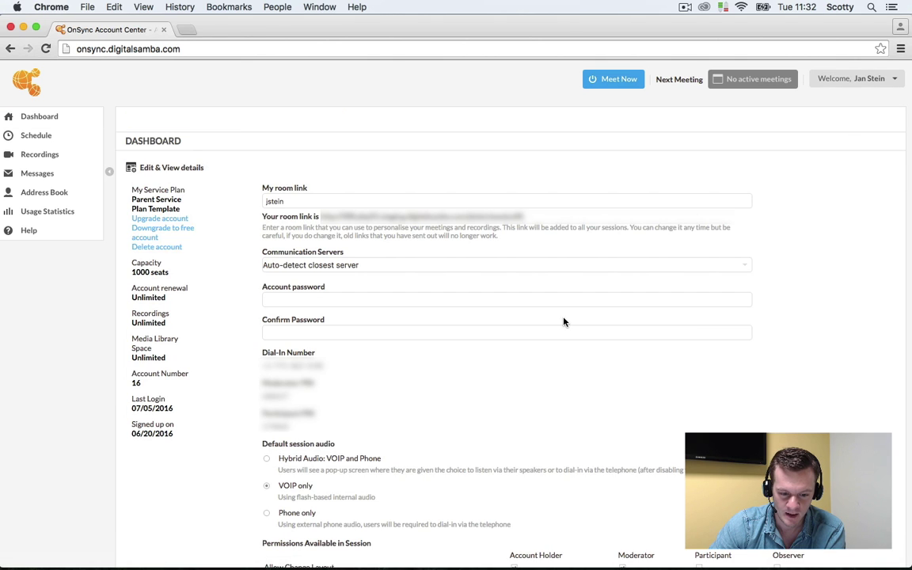
{"action": "scroll", "coordinate": [454, 345], "scroll_direction": "down", "scroll_amount": 1}
{"action": "scroll", "coordinate": [398, 357], "scroll_direction": "down", "scroll_amount": 3}
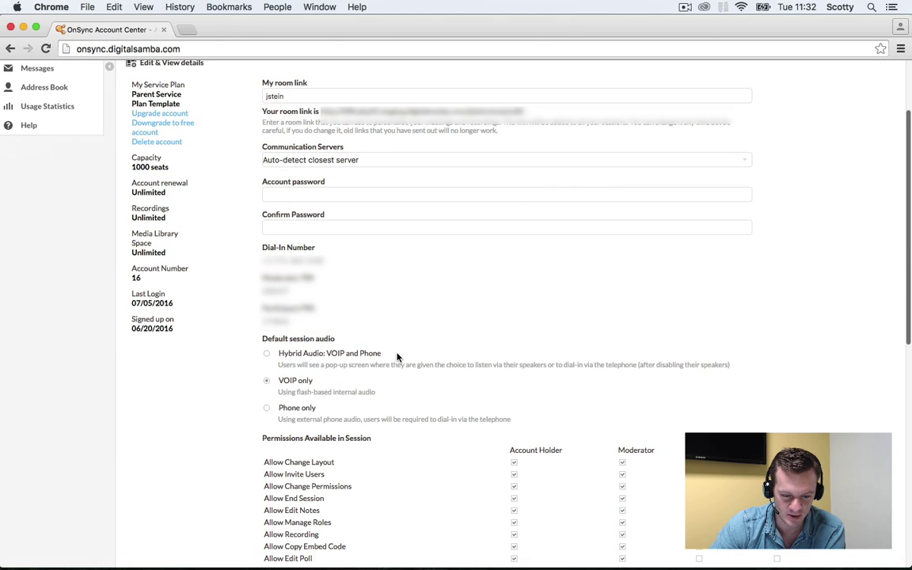
{"action": "left_click", "coordinate": [266, 354]}
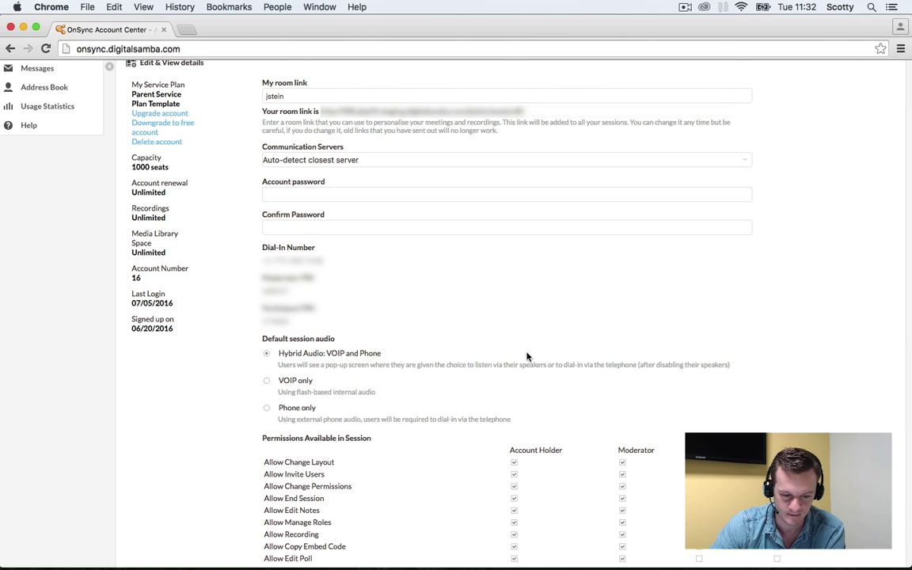
{"action": "scroll", "coordinate": [756, 335], "scroll_direction": "down", "scroll_amount": 10}
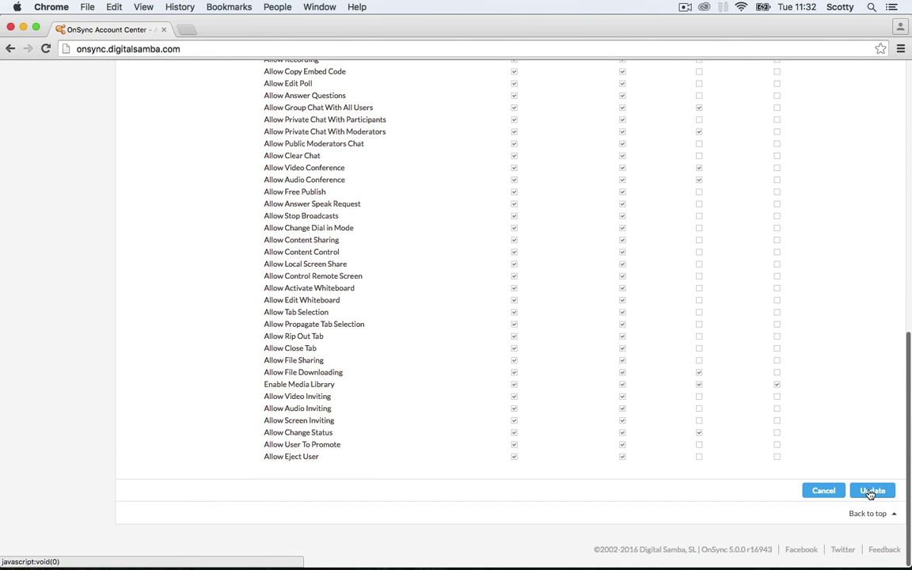
{"action": "left_click", "coordinate": [869, 491]}
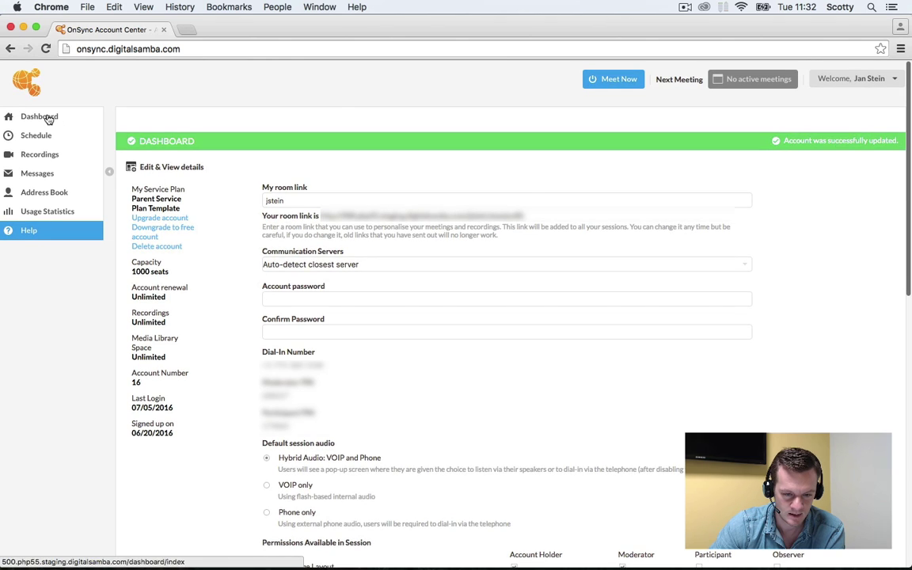
Return to the dashboard and start another instant meeting
{"action": "left_click", "coordinate": [46, 116]}
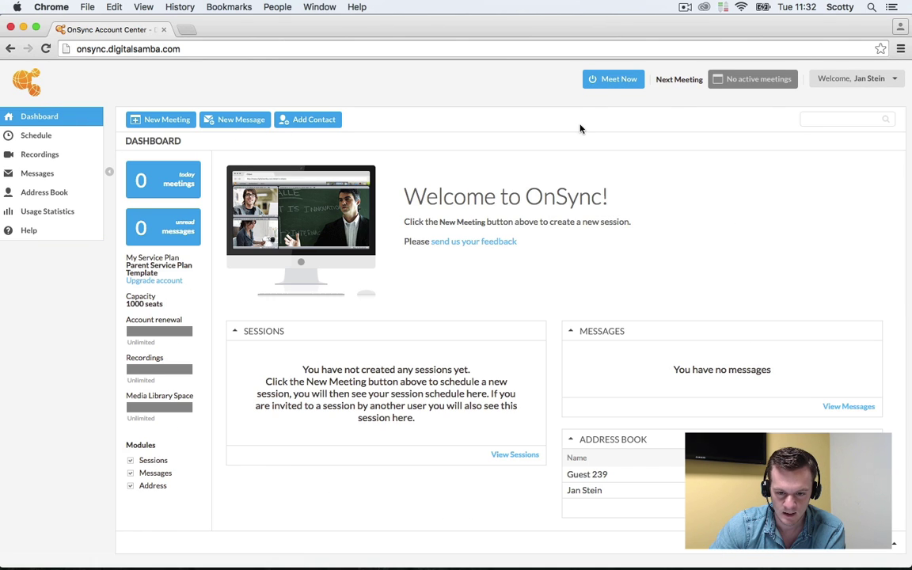
{"action": "left_click", "coordinate": [592, 83]}
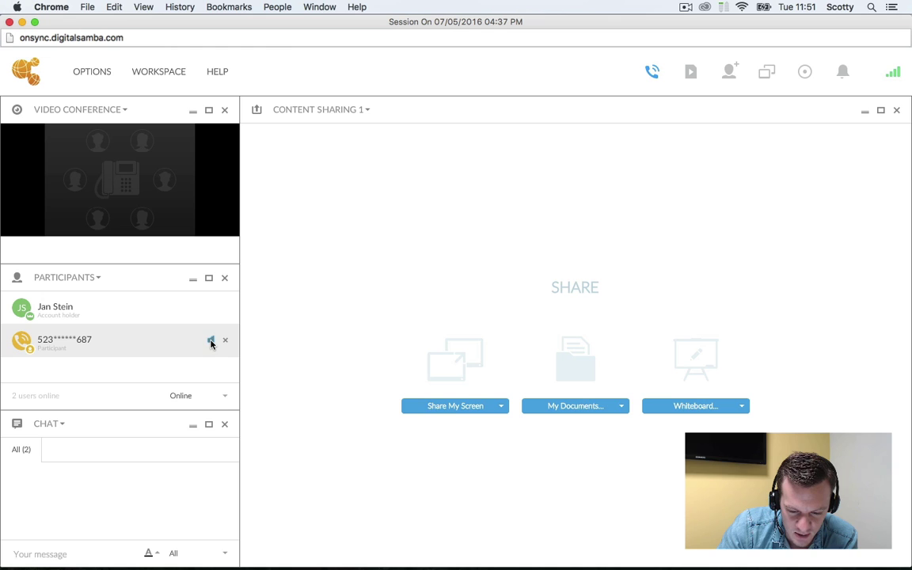
Merge the phone participant with the account holder's entry and split the two users again
{"action": "left_click_drag", "start_coordinate": [147, 342], "coordinate": [146, 310]}
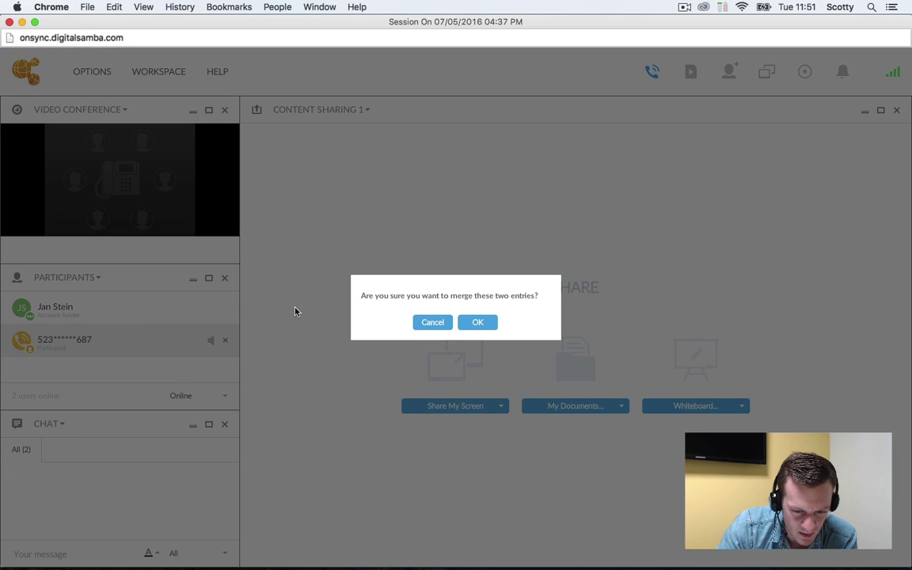
{"action": "left_click", "coordinate": [477, 323]}
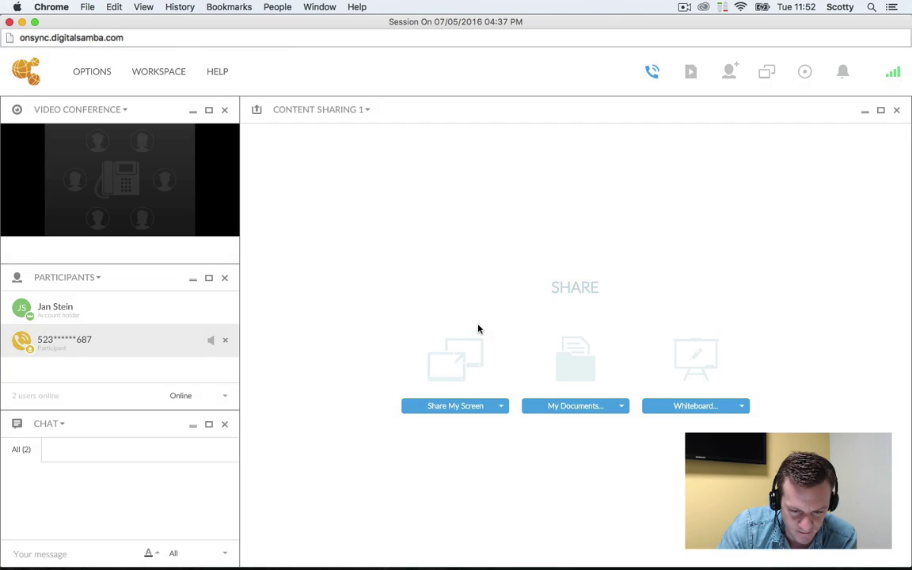
{"action": "left_click", "coordinate": [21, 310]}
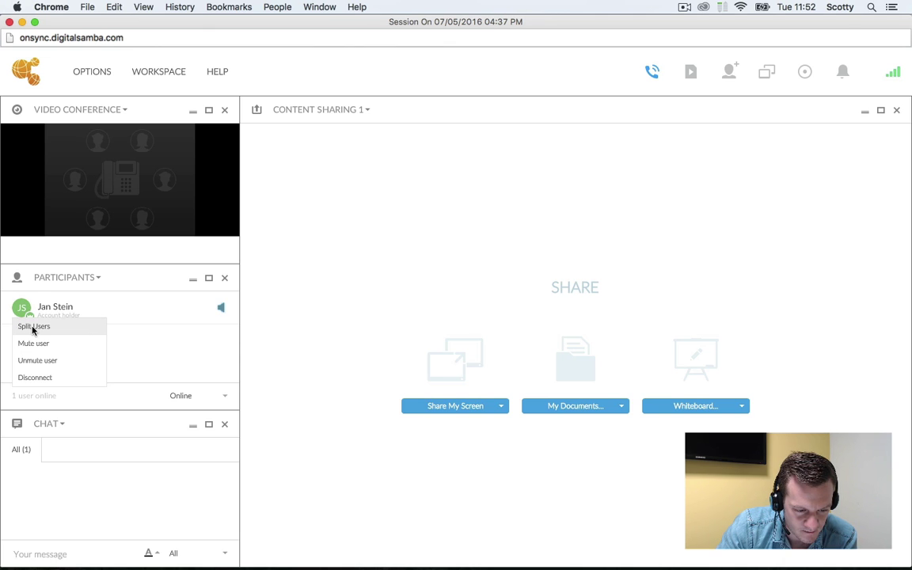
{"action": "left_click", "coordinate": [33, 327]}
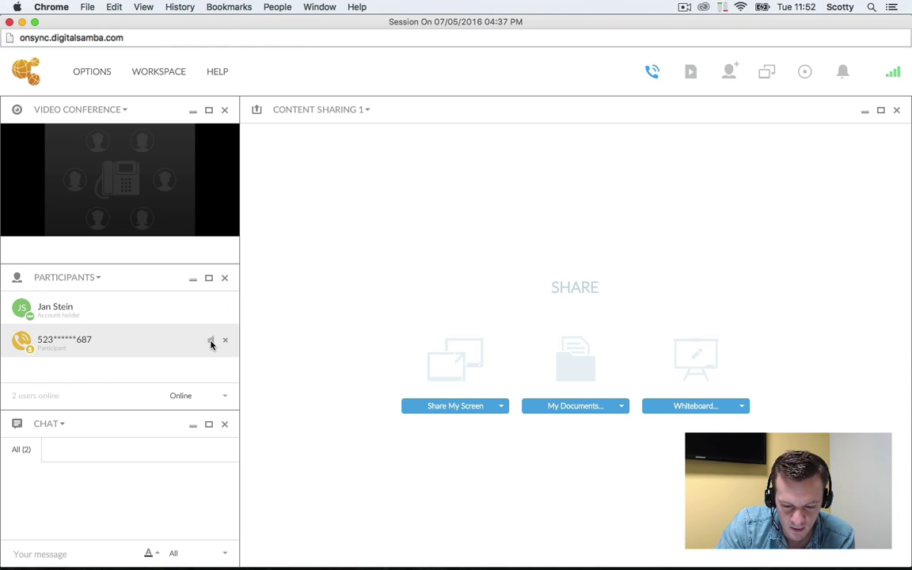
Mute the individual phone participant and unmute that participant again
{"action": "left_click", "coordinate": [211, 342]}
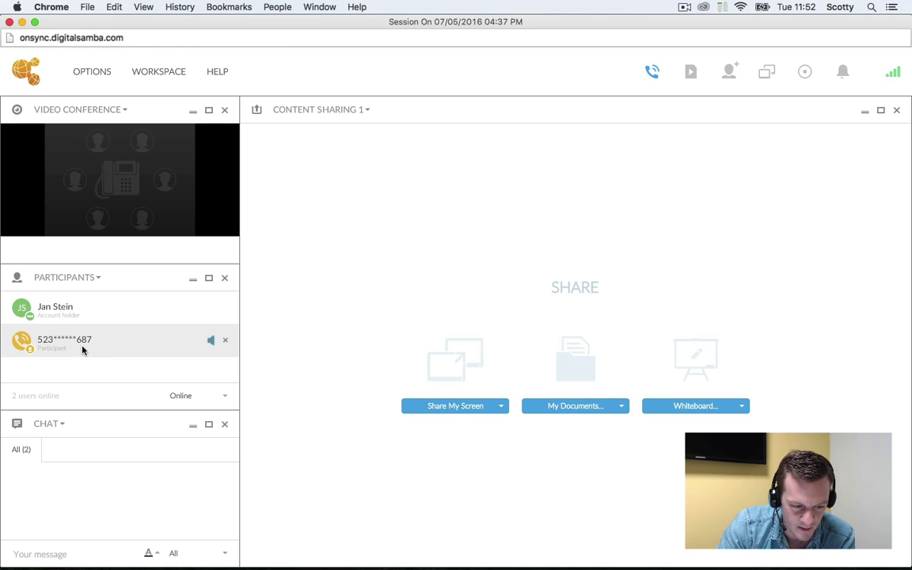
{"action": "left_click", "coordinate": [22, 343]}
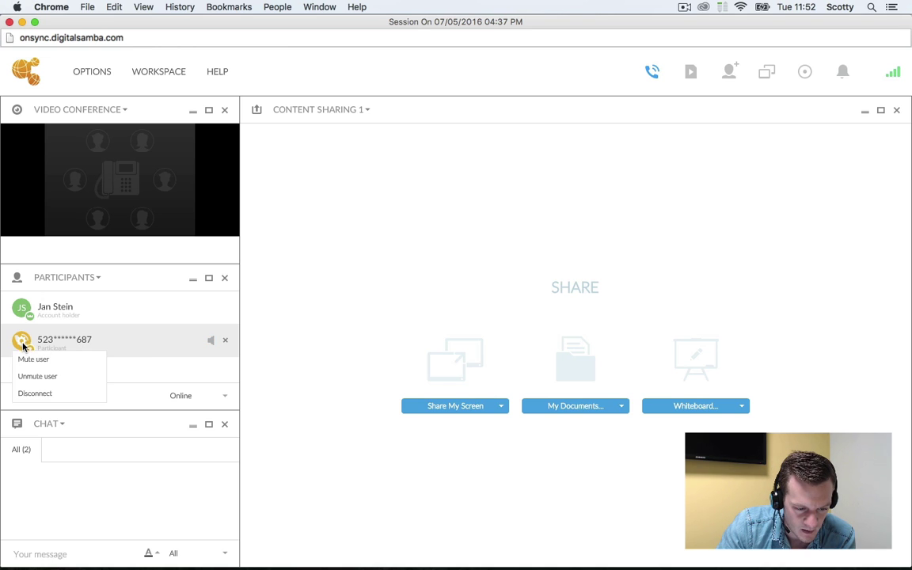
{"action": "left_click", "coordinate": [31, 362]}
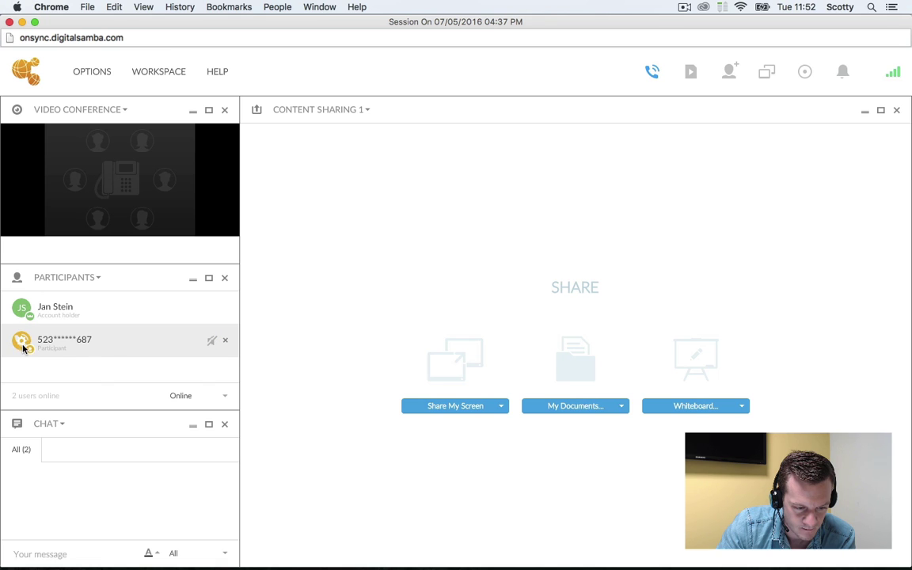
{"action": "left_click", "coordinate": [22, 345]}
{"action": "left_click", "coordinate": [37, 376]}
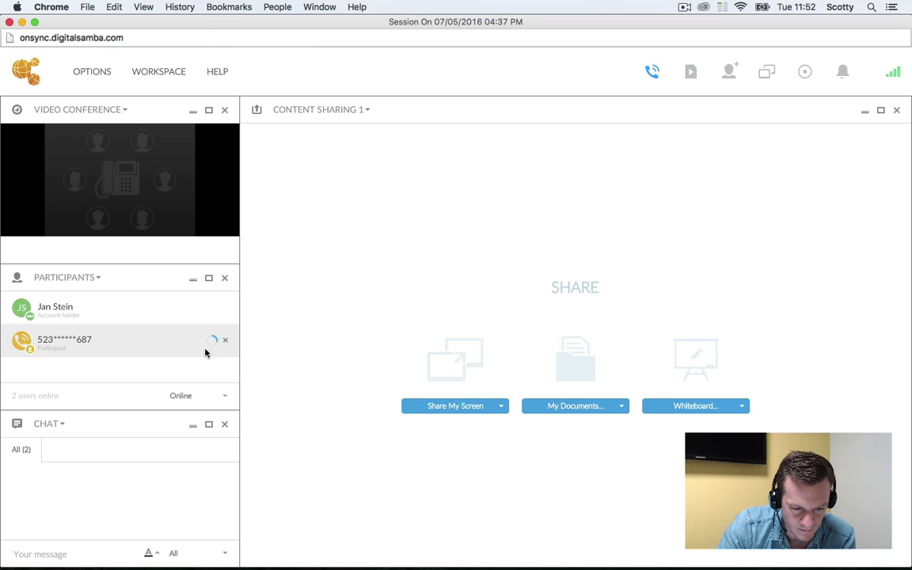
Mute all phone participants at once and unmute them all again
{"action": "left_click", "coordinate": [96, 278]}
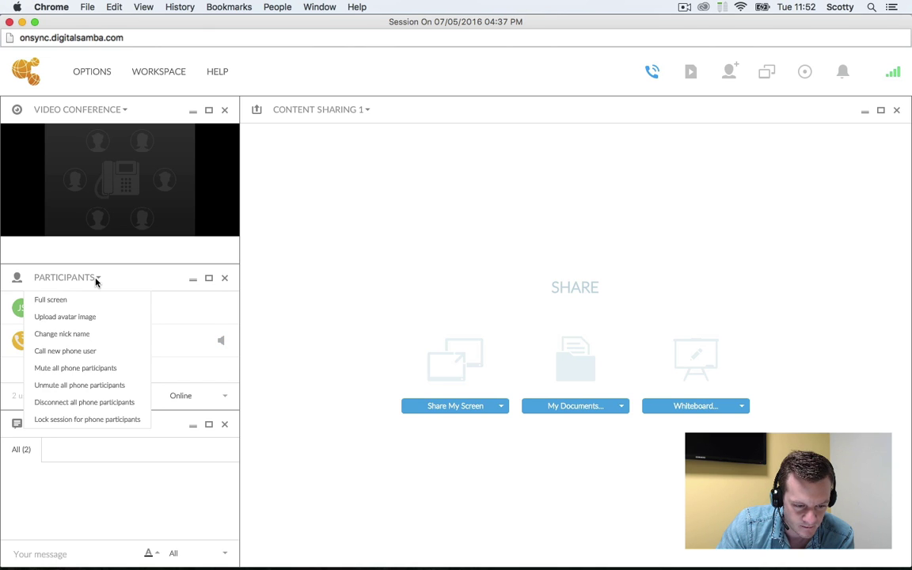
{"action": "left_click", "coordinate": [95, 369]}
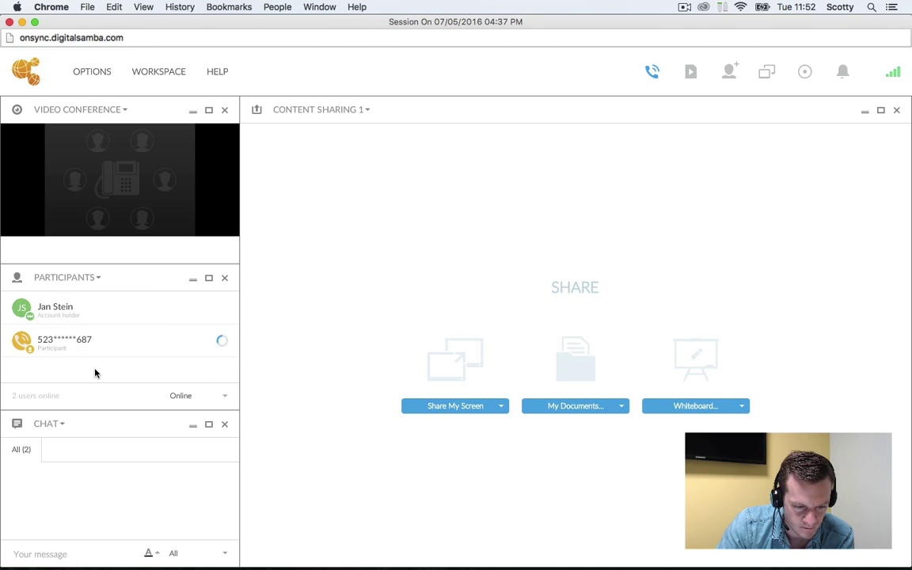
{"action": "left_click", "coordinate": [94, 278]}
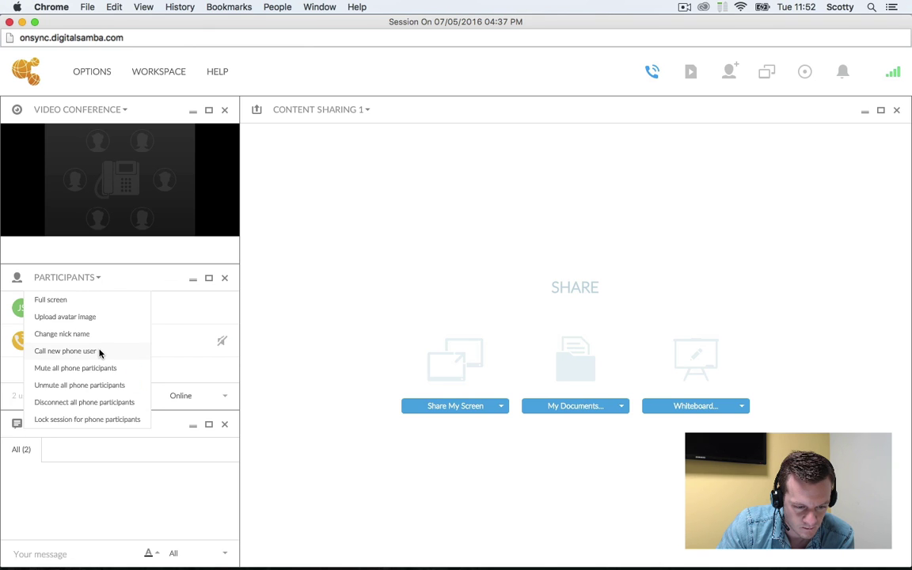
{"action": "left_click", "coordinate": [100, 386]}
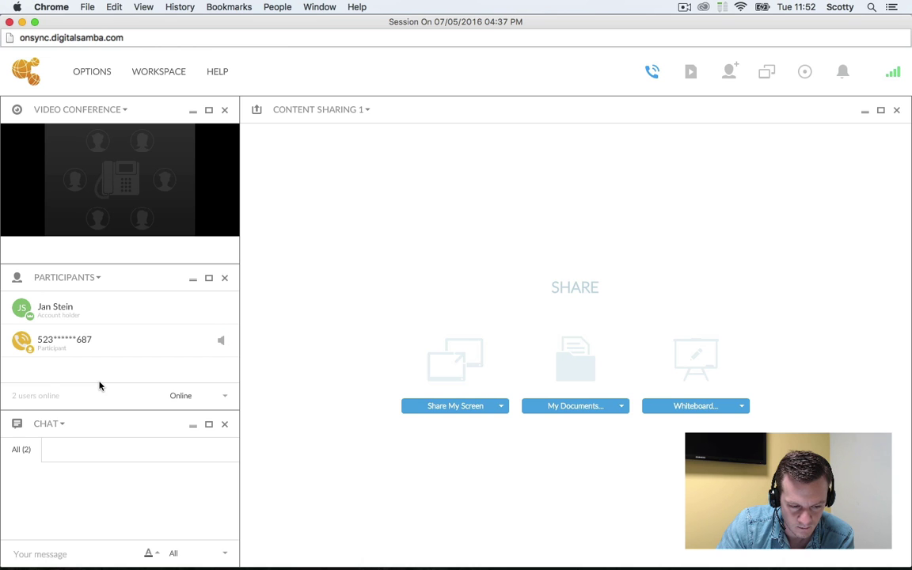
{"action": "left_click", "coordinate": [78, 278]}
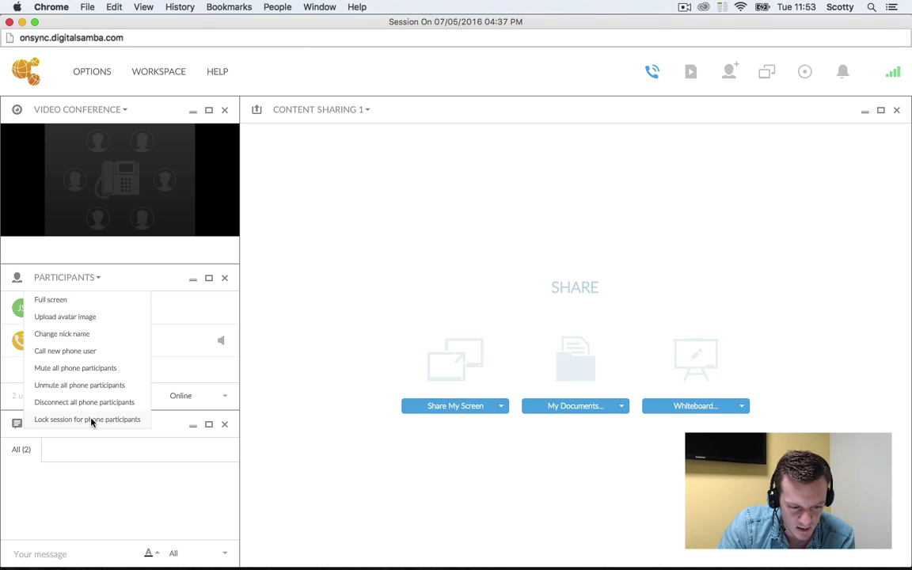
{"action": "left_click", "coordinate": [183, 357]}
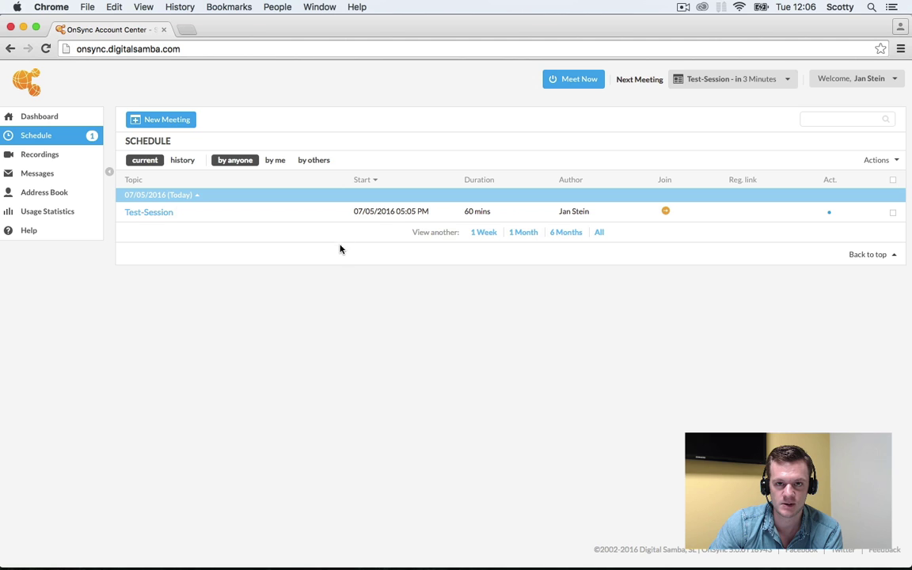
Enable the lobby in the access settings of the scheduled Test-Session and save the meeting
{"action": "left_click", "coordinate": [318, 212]}
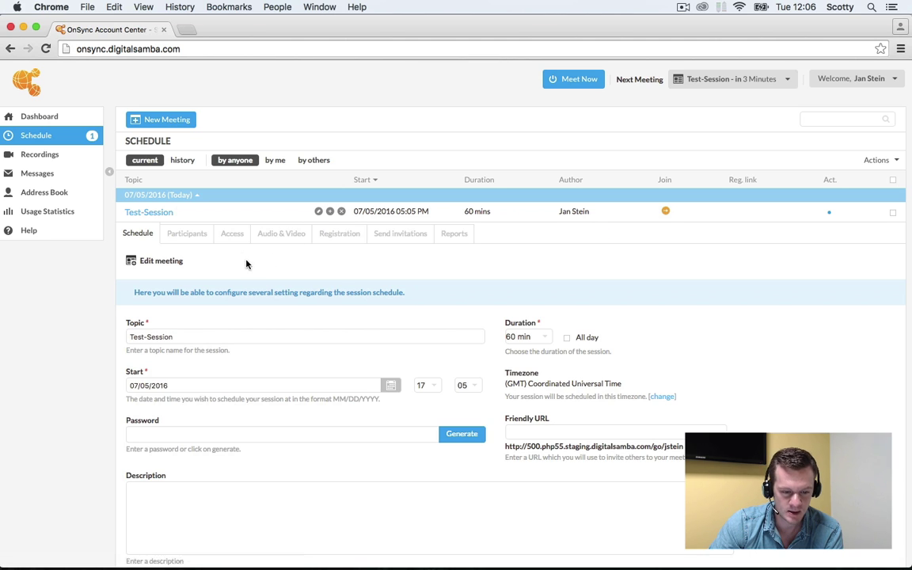
{"action": "left_click", "coordinate": [232, 234]}
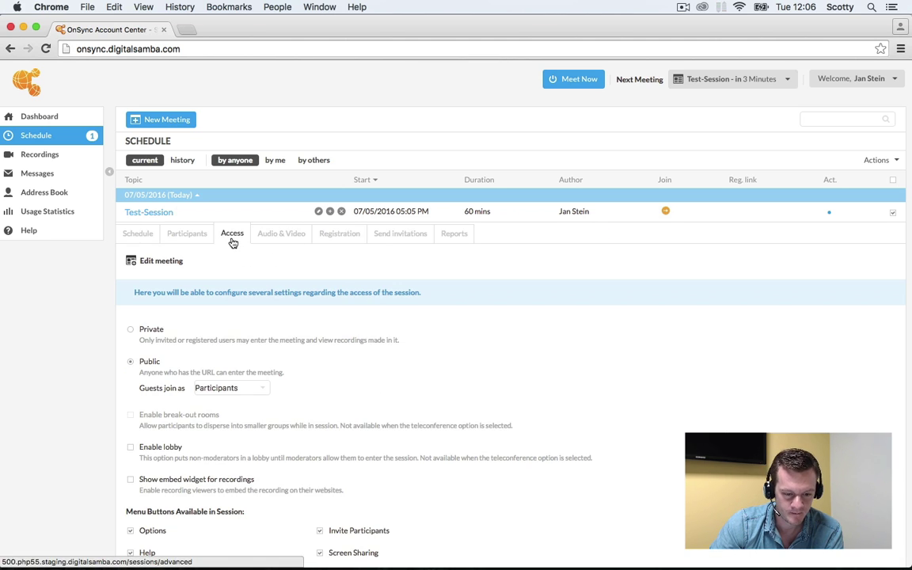
{"action": "left_click", "coordinate": [131, 447]}
{"action": "scroll", "coordinate": [360, 417], "scroll_direction": "down", "scroll_amount": 5}
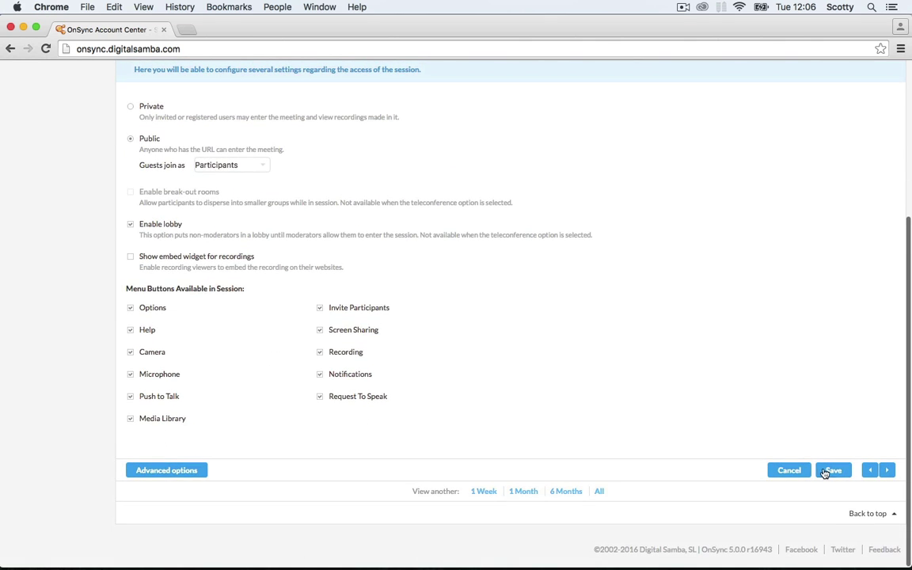
{"action": "left_click", "coordinate": [832, 470]}
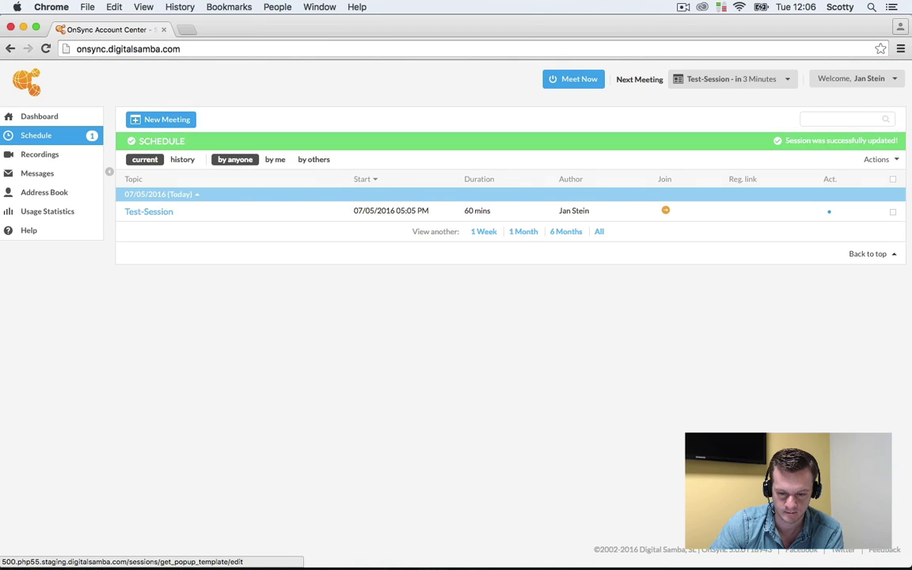
Enter Test-Session and move all waiting lobby users into the session
{"action": "left_click", "coordinate": [150, 213]}
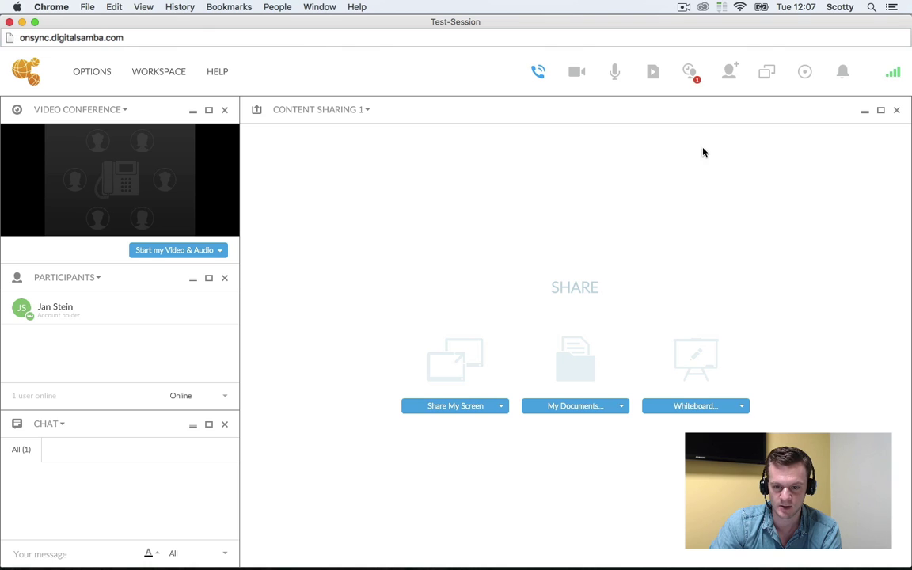
{"action": "left_click", "coordinate": [693, 76]}
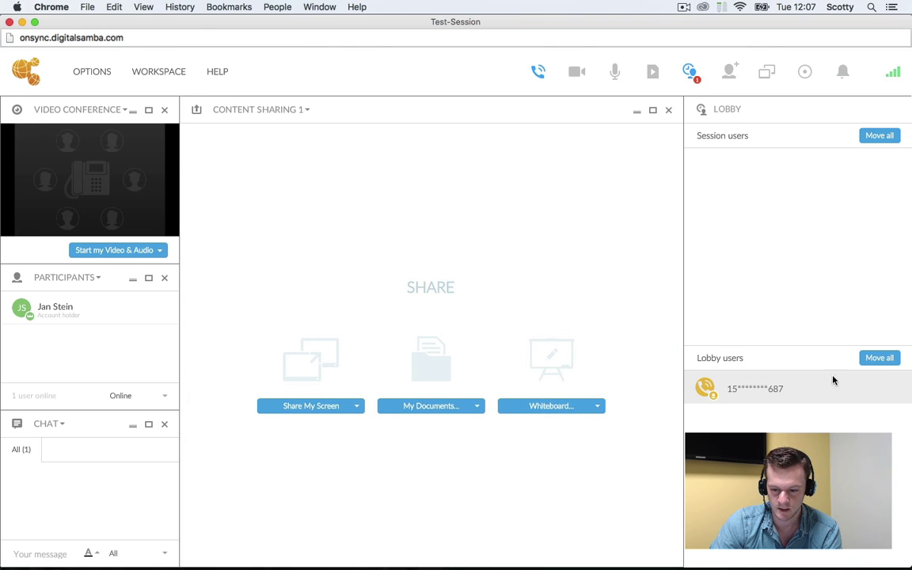
{"action": "left_click", "coordinate": [877, 359]}
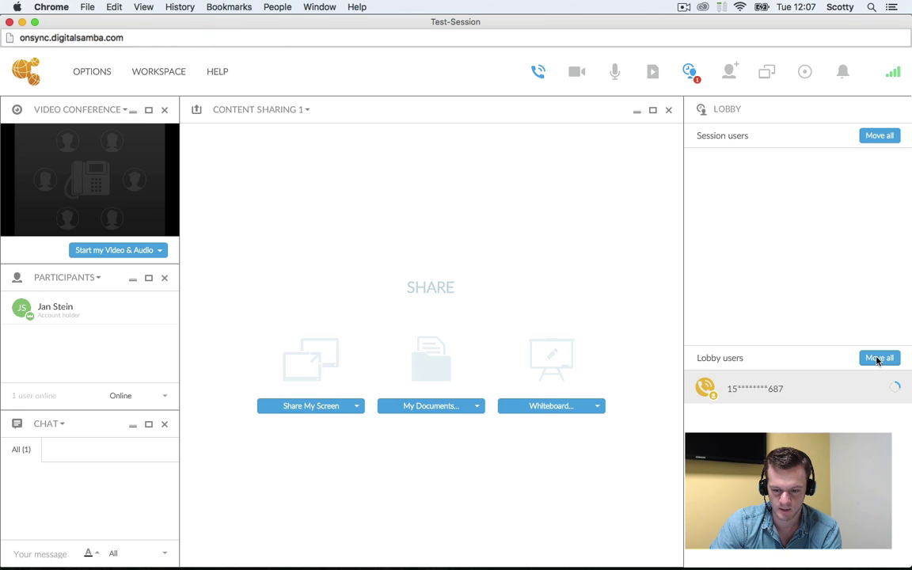
Open the telephony settings in the admin panel and view the form for adding a PhoneSync server
{"action": "mouse_move", "coordinate": [97, 349]}
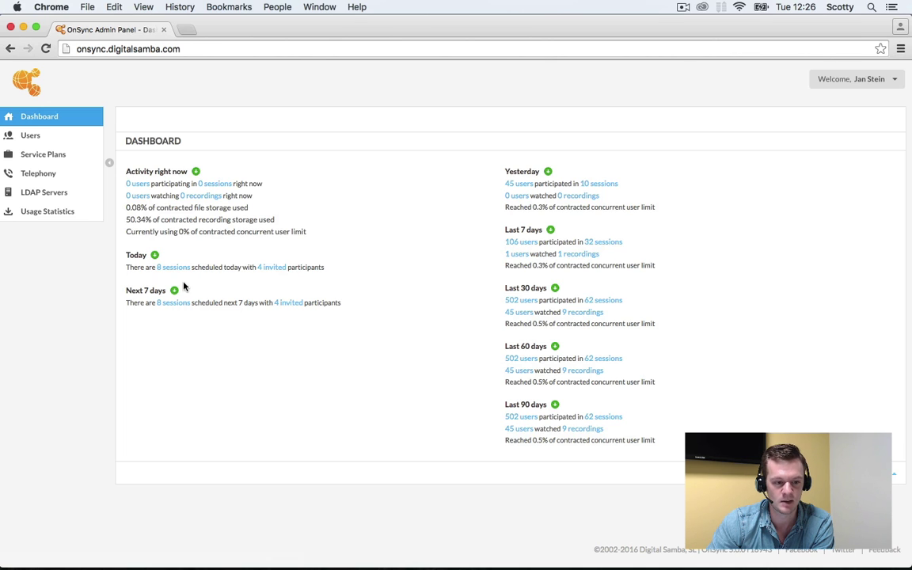
{"action": "left_click", "coordinate": [36, 174]}
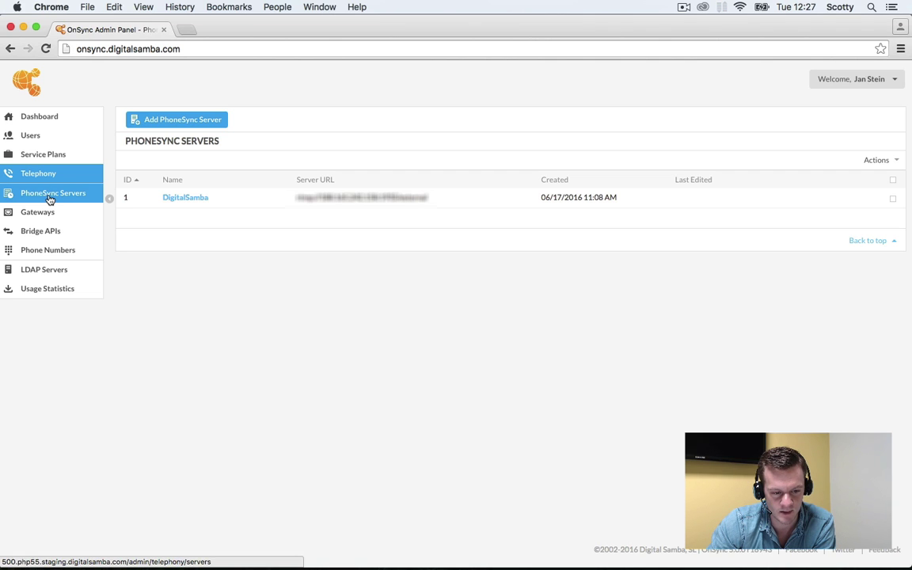
{"action": "left_click", "coordinate": [179, 126]}
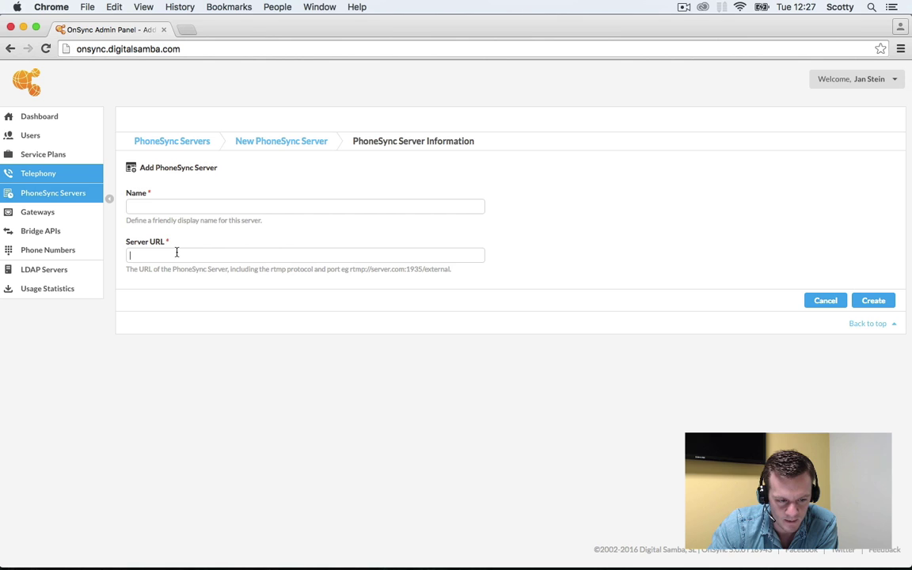
View the form for adding a telephony gateway and check which PhoneSync servers it offers
{"action": "left_click", "coordinate": [36, 213]}
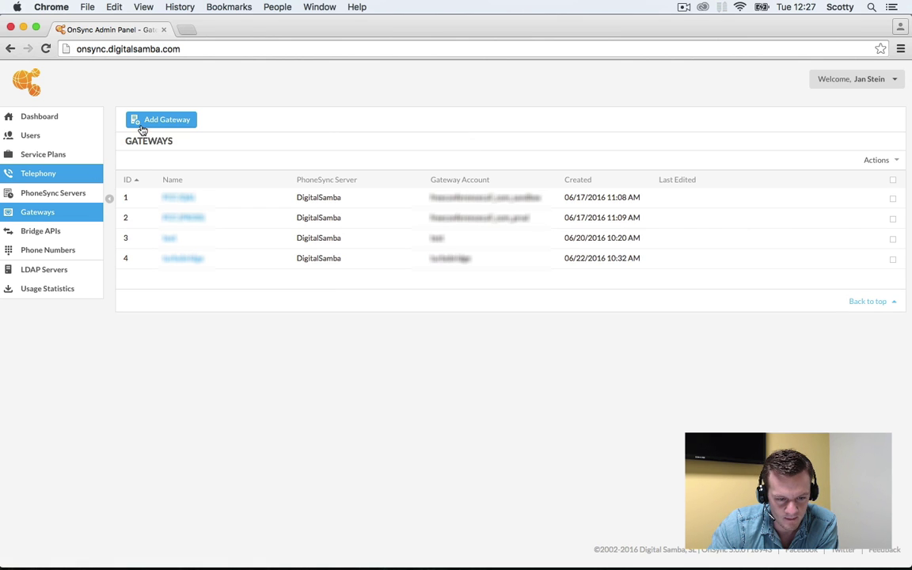
{"action": "left_click", "coordinate": [158, 122]}
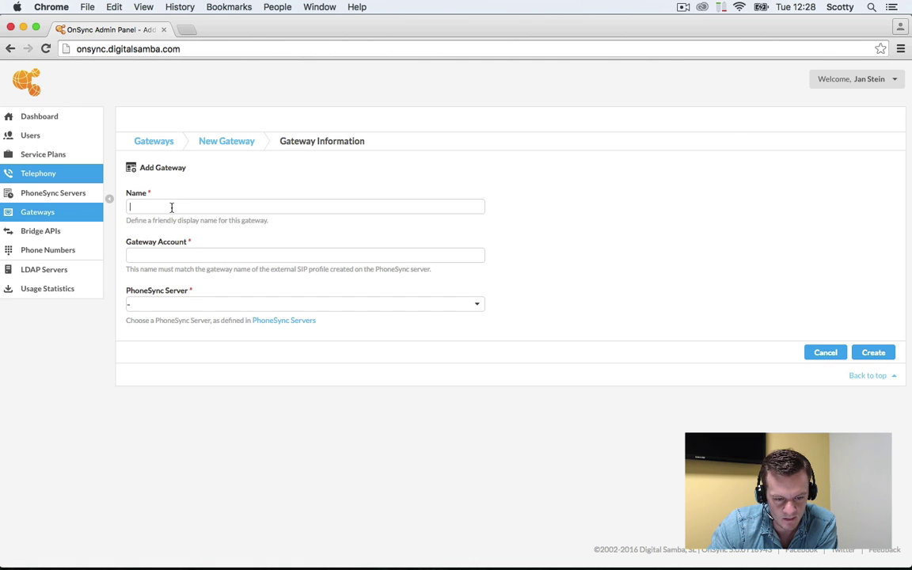
{"action": "left_click", "coordinate": [161, 305]}
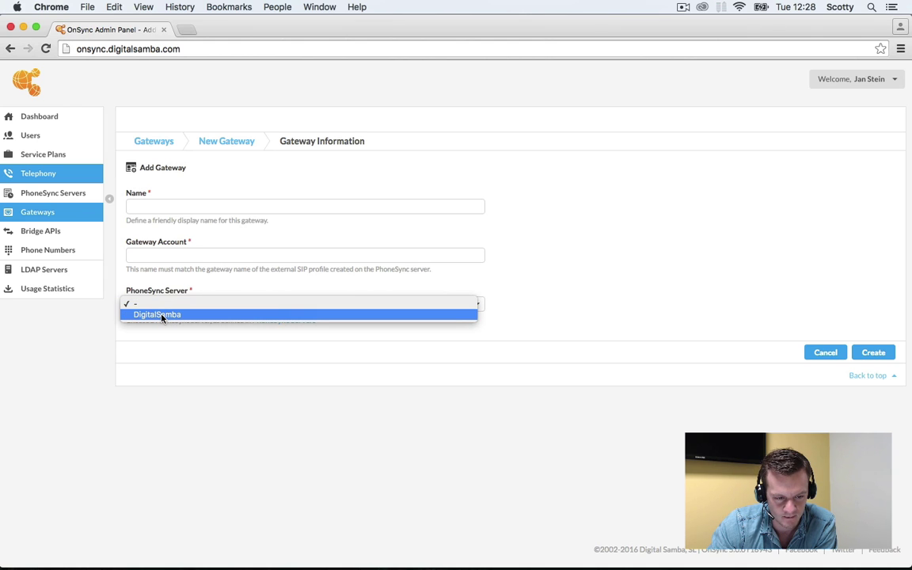
{"action": "left_click", "coordinate": [44, 234]}
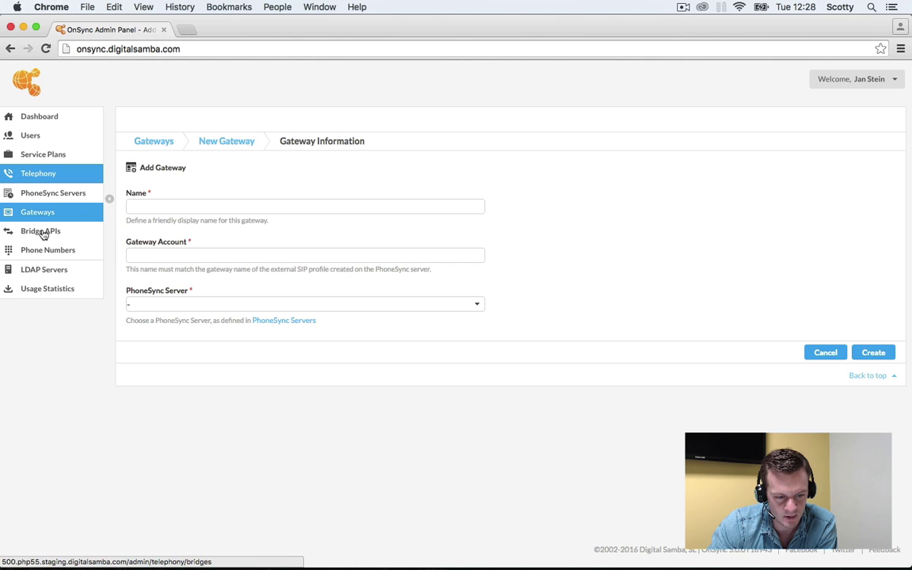
Open the form for adding a telephony bridge API and review its endpoint, credential and custom variable fields
{"action": "left_click", "coordinate": [43, 232]}
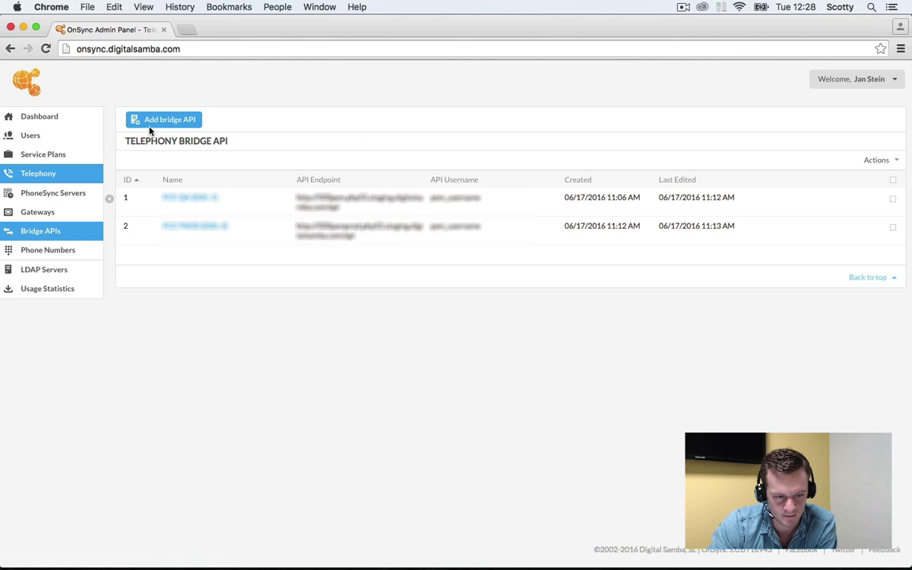
{"action": "left_click", "coordinate": [161, 123]}
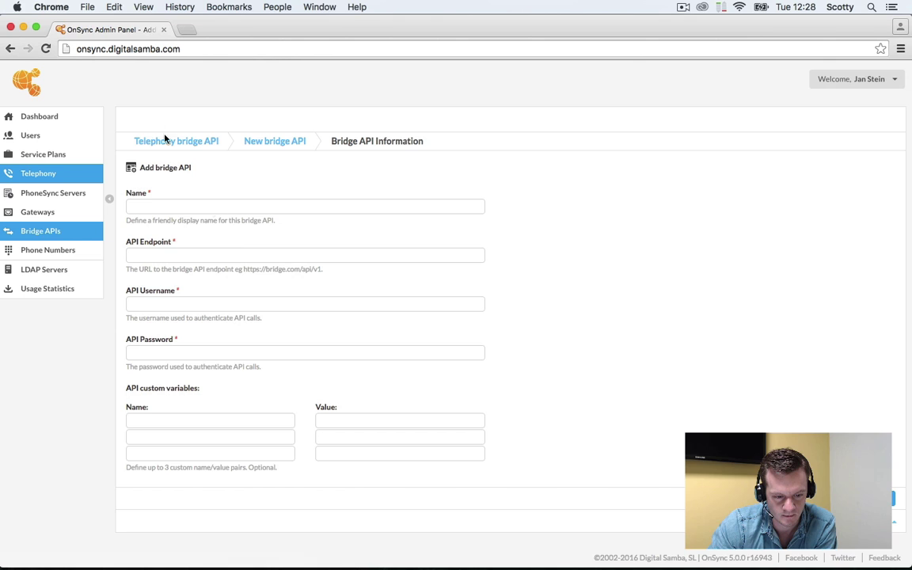
{"action": "scroll", "coordinate": [239, 245], "scroll_direction": "down", "scroll_amount": 1}
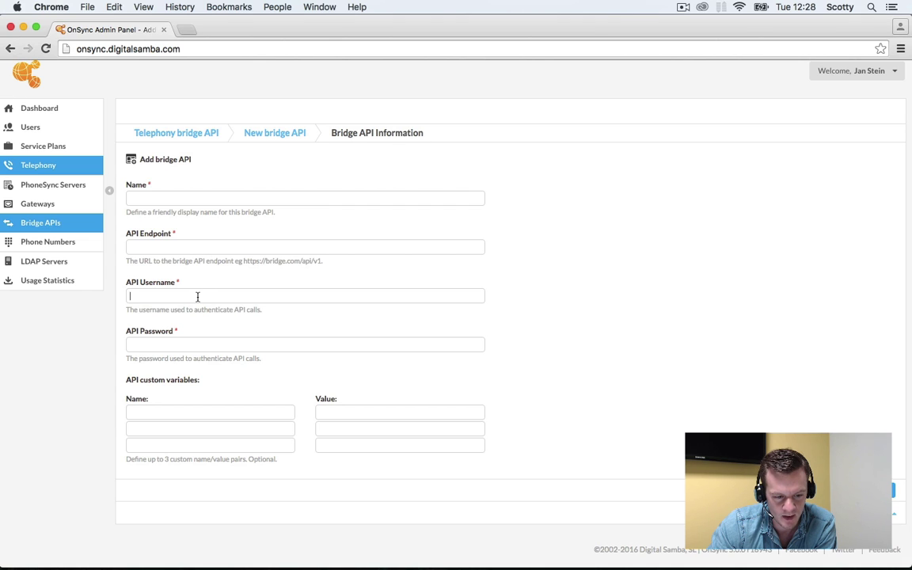
{"action": "scroll", "coordinate": [205, 359], "scroll_direction": "up", "scroll_amount": 1}
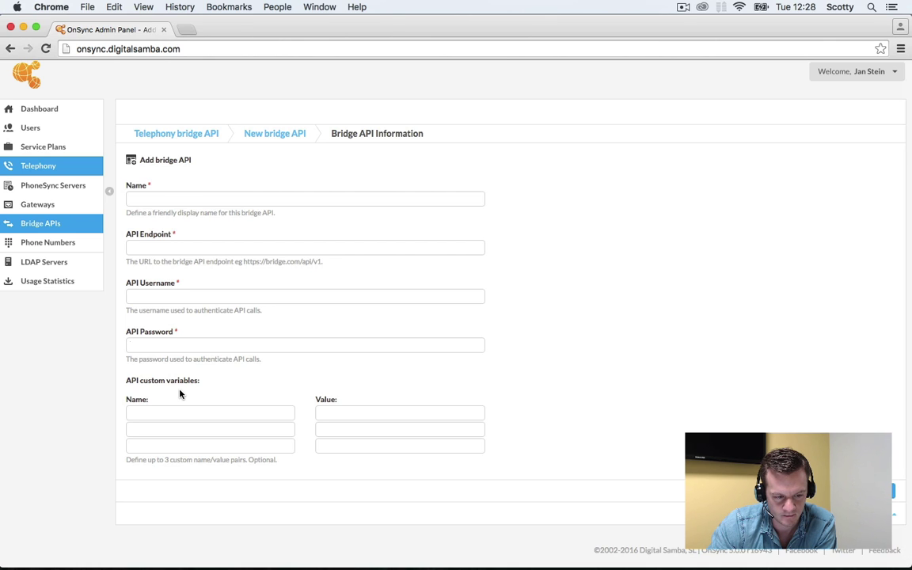
Open the form for adding a phone number and review its display settings, DTMF delay, bridge API and dial steps
{"action": "left_click", "coordinate": [48, 244]}
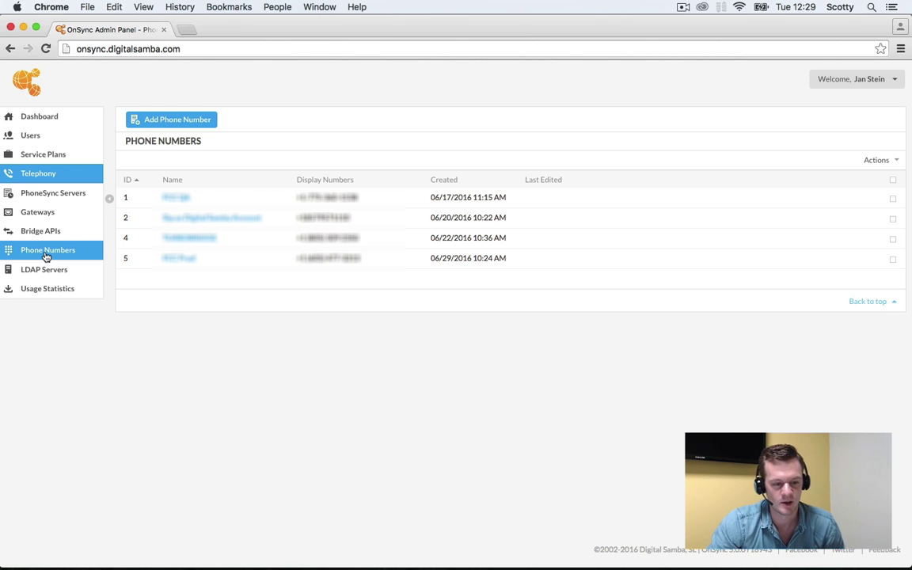
{"action": "left_click", "coordinate": [167, 125]}
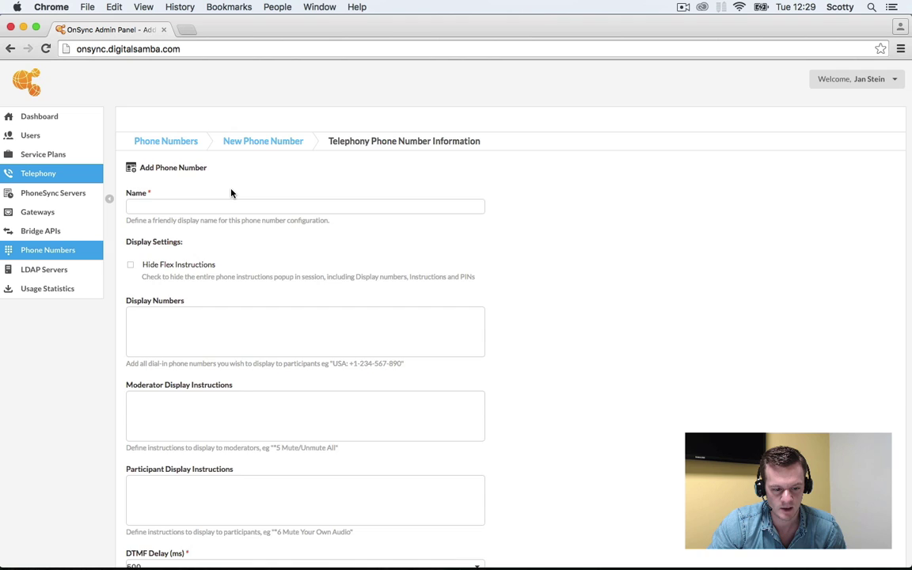
{"action": "scroll", "coordinate": [232, 193], "scroll_direction": "down", "scroll_amount": 6}
{"action": "scroll", "coordinate": [232, 189], "scroll_direction": "down", "scroll_amount": 3}
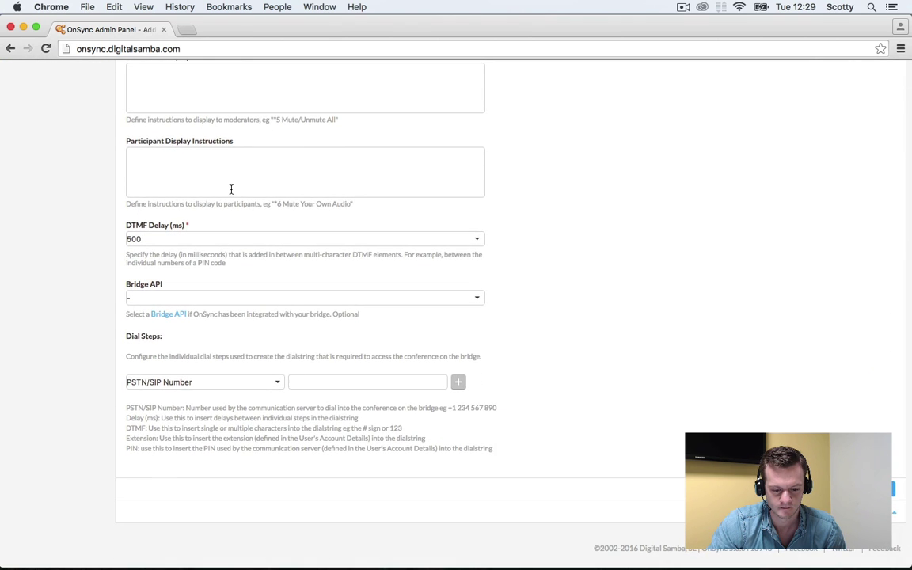
{"action": "scroll", "coordinate": [231, 189], "scroll_direction": "up", "scroll_amount": 8}
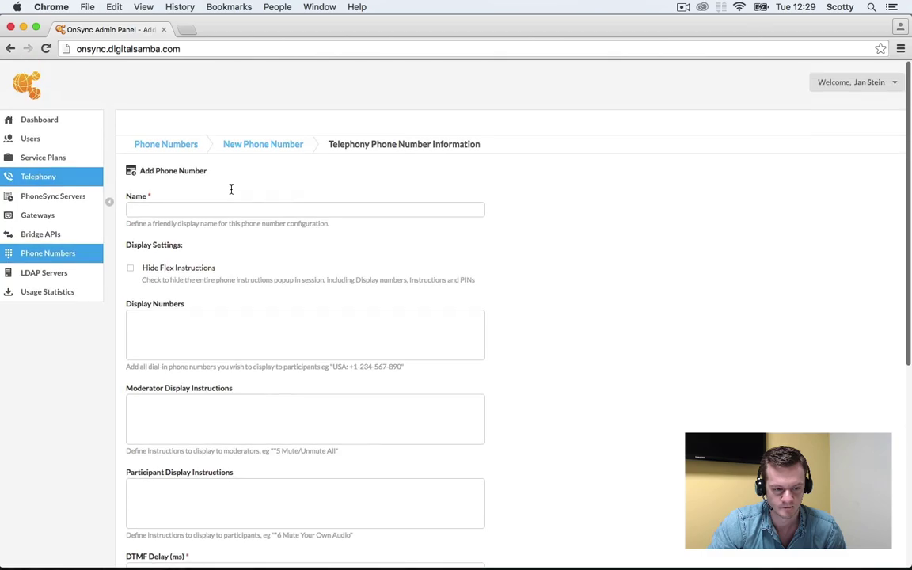